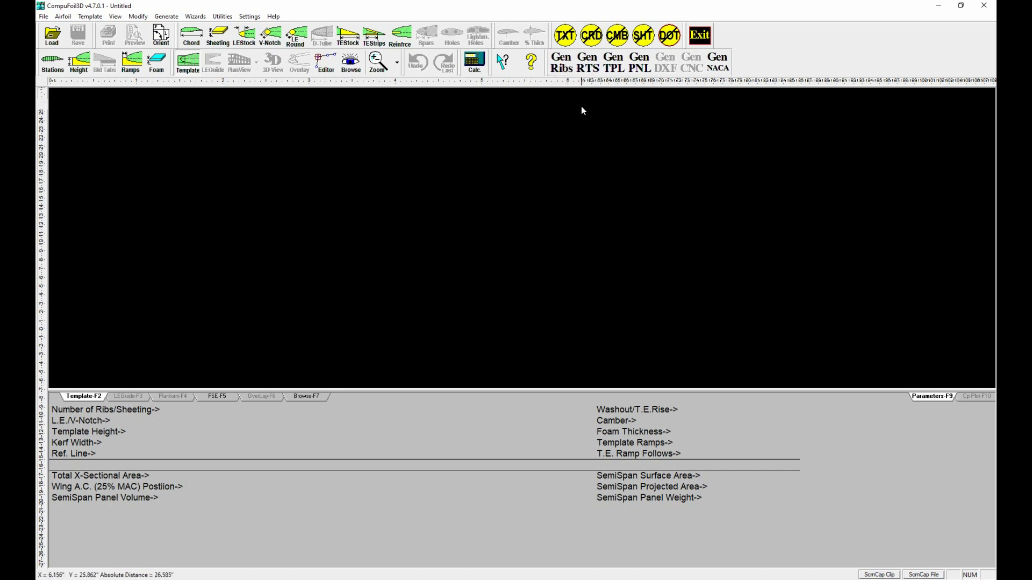
# Open the recent 777 wing file and show it in plan view
pyautogui.click(43, 16)
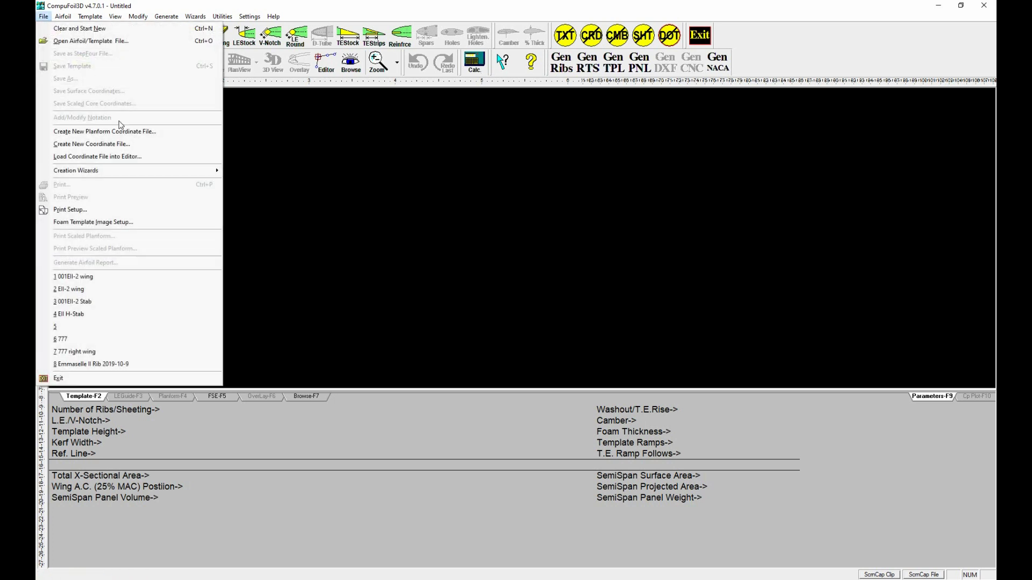
pyautogui.click(88, 339)
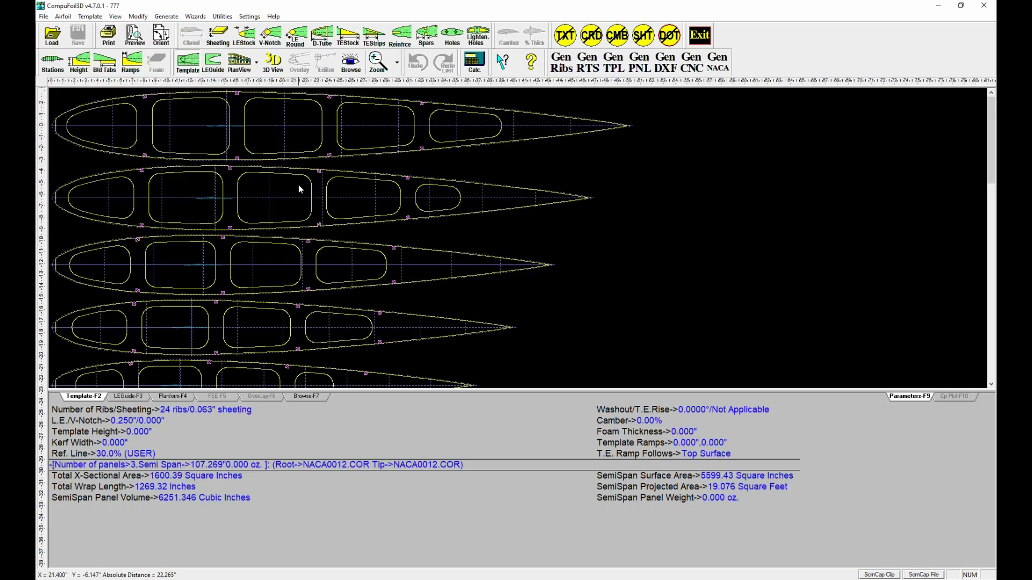
pyautogui.click(243, 72)
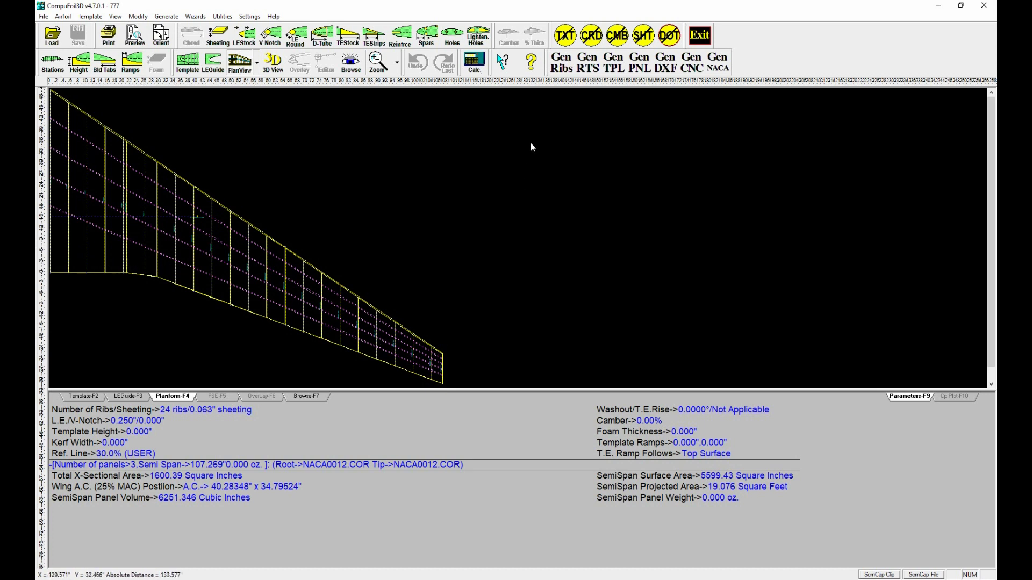
# Review the settings of panels 1, 2 and 3 in the full rib set generator, and inspect the wing's rib templates
pyautogui.click(563, 63)
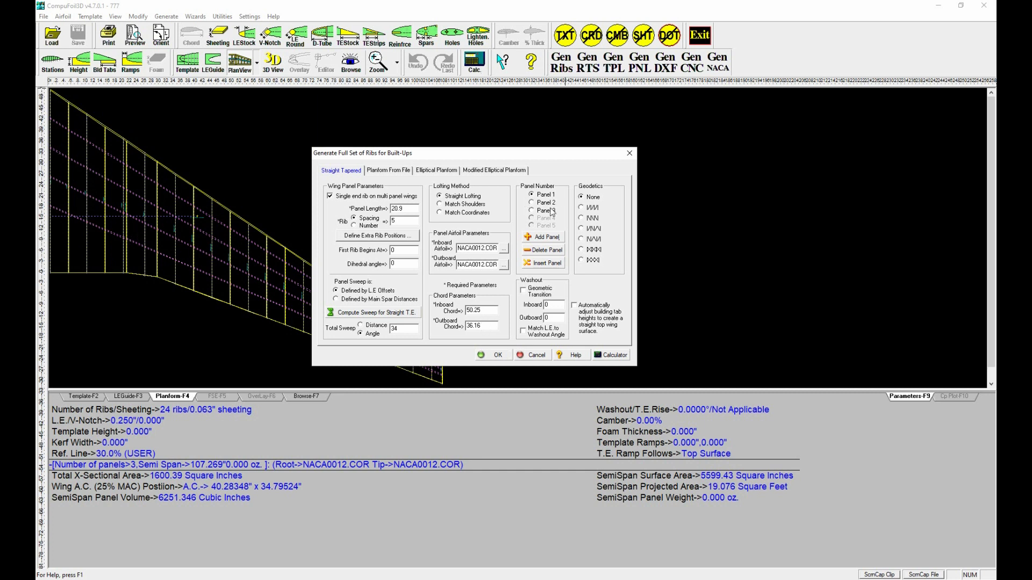
pyautogui.click(532, 204)
pyautogui.click(533, 196)
pyautogui.click(532, 203)
pyautogui.click(532, 212)
pyautogui.click(532, 202)
pyautogui.click(532, 211)
pyautogui.click(486, 357)
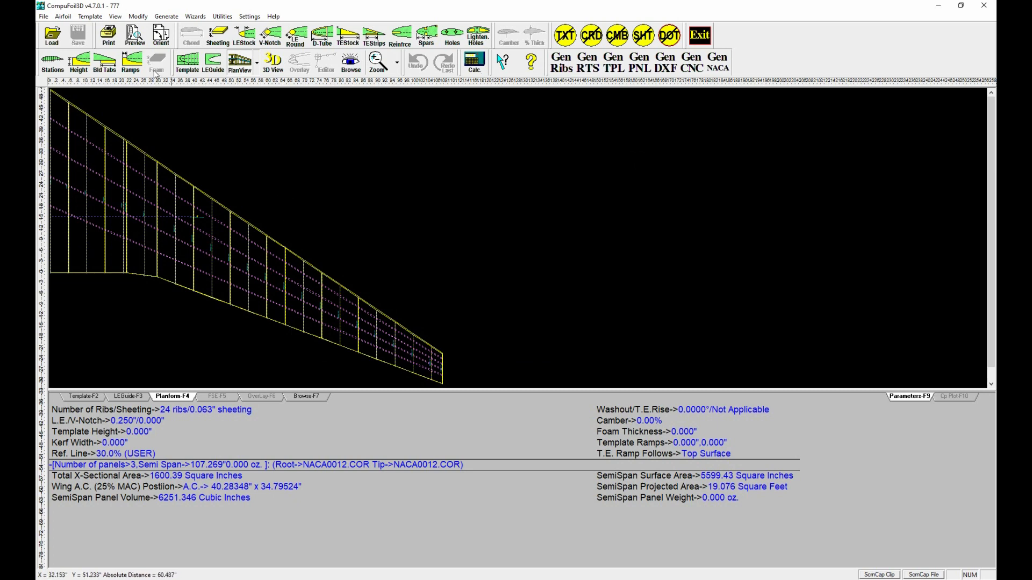
pyautogui.click(183, 72)
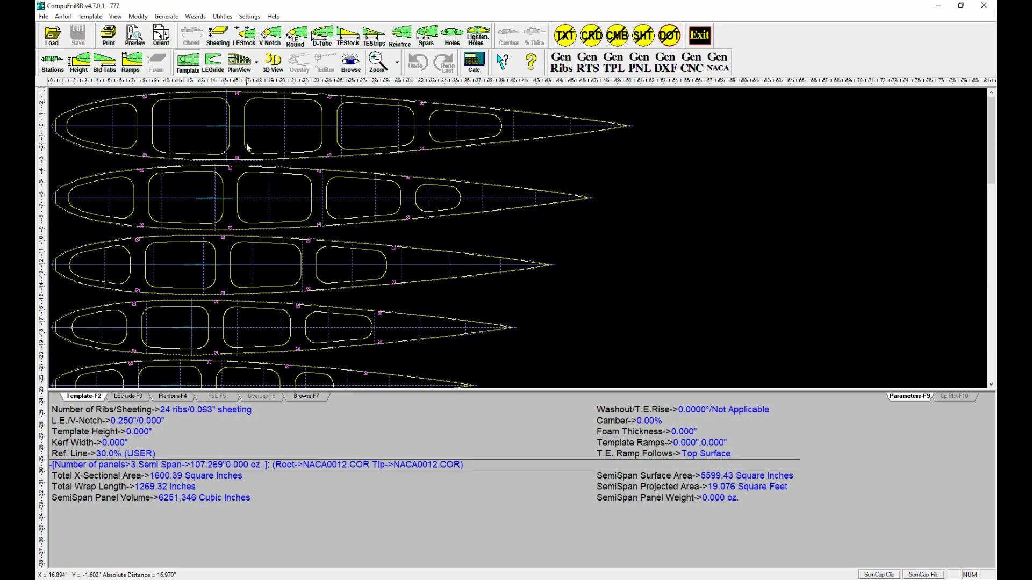
pyautogui.scroll(-3, 252, 147)
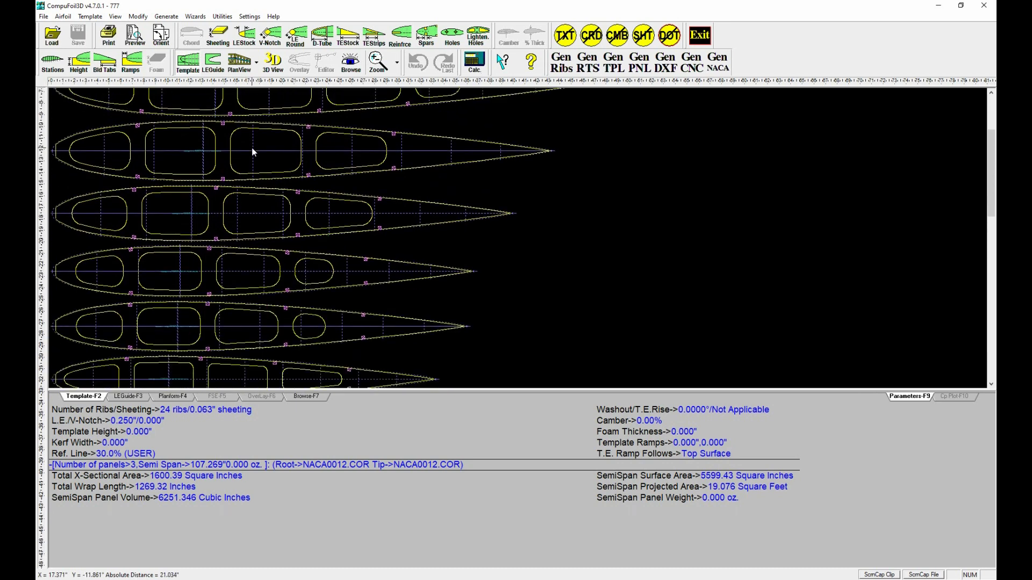
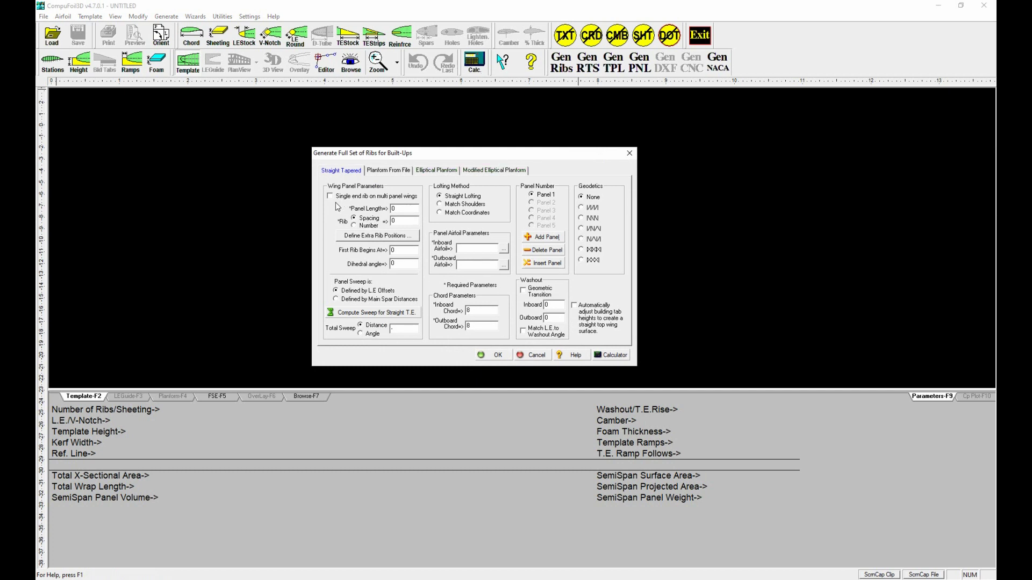
# Set the new wing's panel length to 36 and pick NACA0015 as the inboard airfoil
pyautogui.click(388, 209)
pyautogui.click(503, 250)
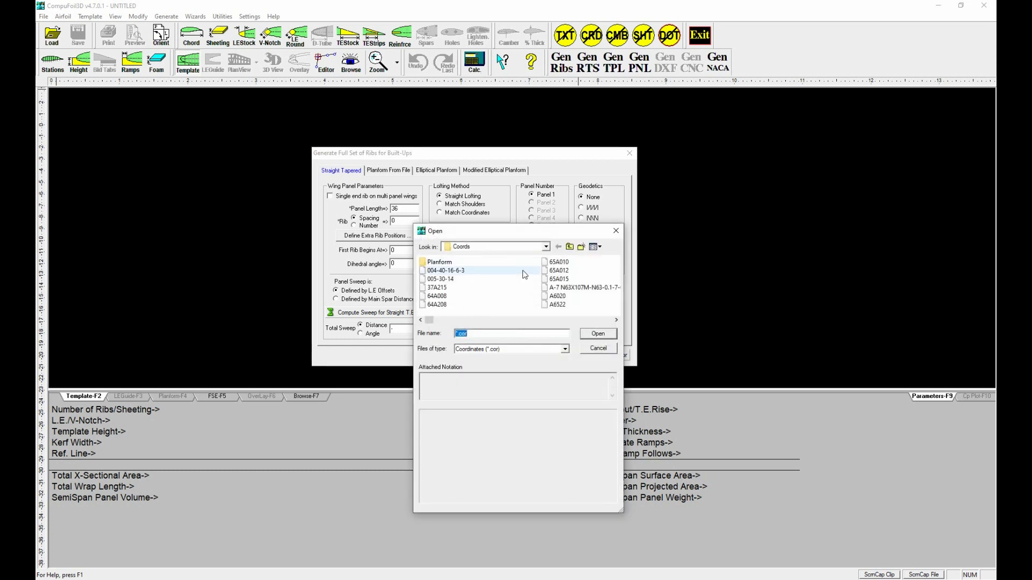
pyautogui.scroll(-5, 525, 275)
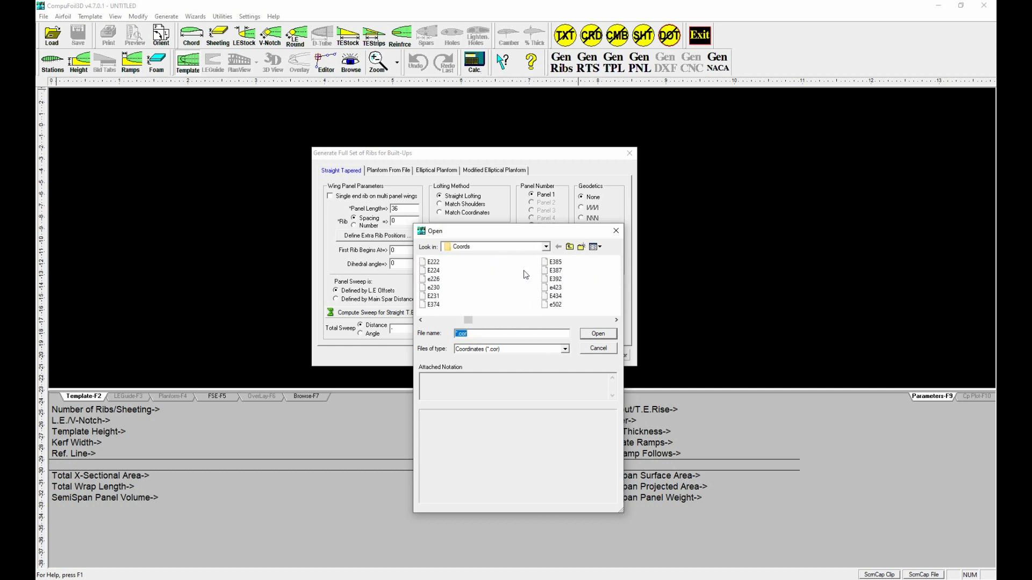
pyautogui.scroll(-5, 525, 275)
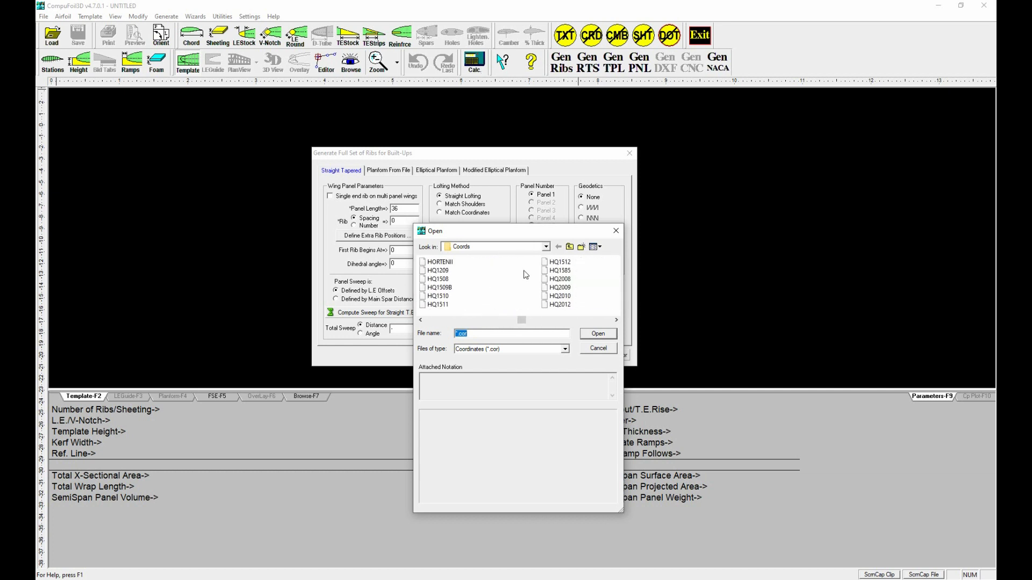
pyautogui.scroll(-5, 525, 275)
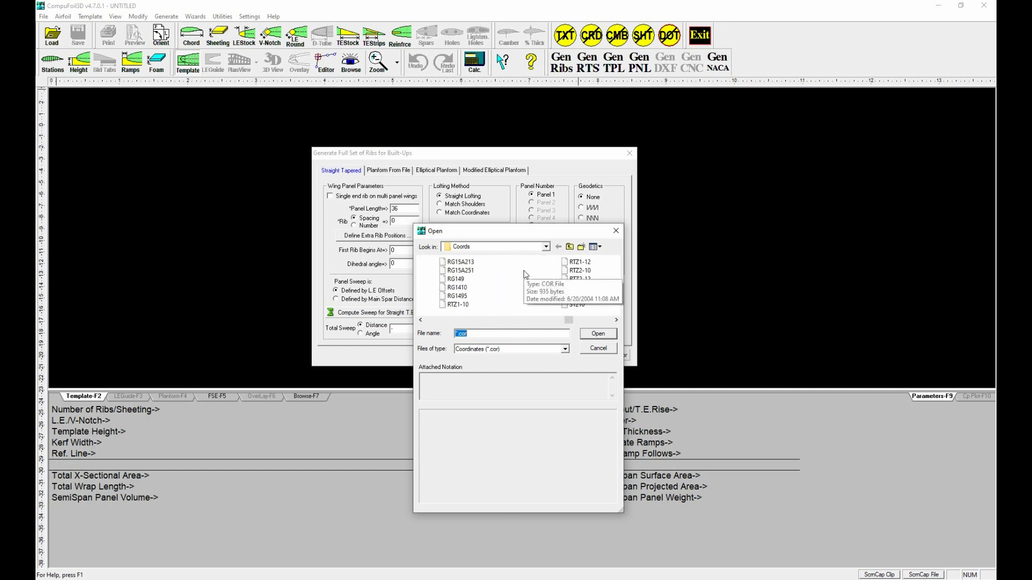
pyautogui.scroll(3, 525, 274)
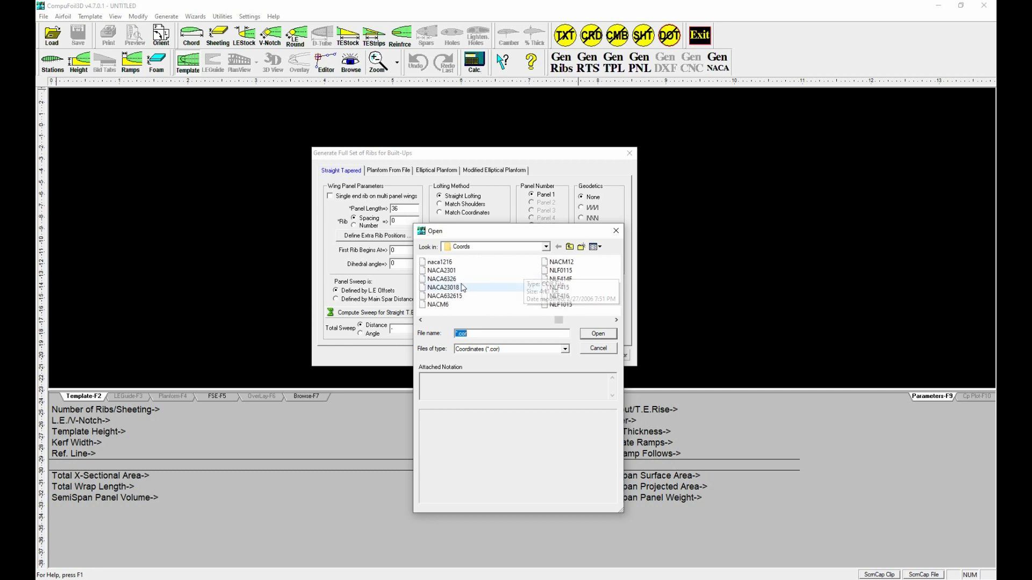
pyautogui.click(451, 272)
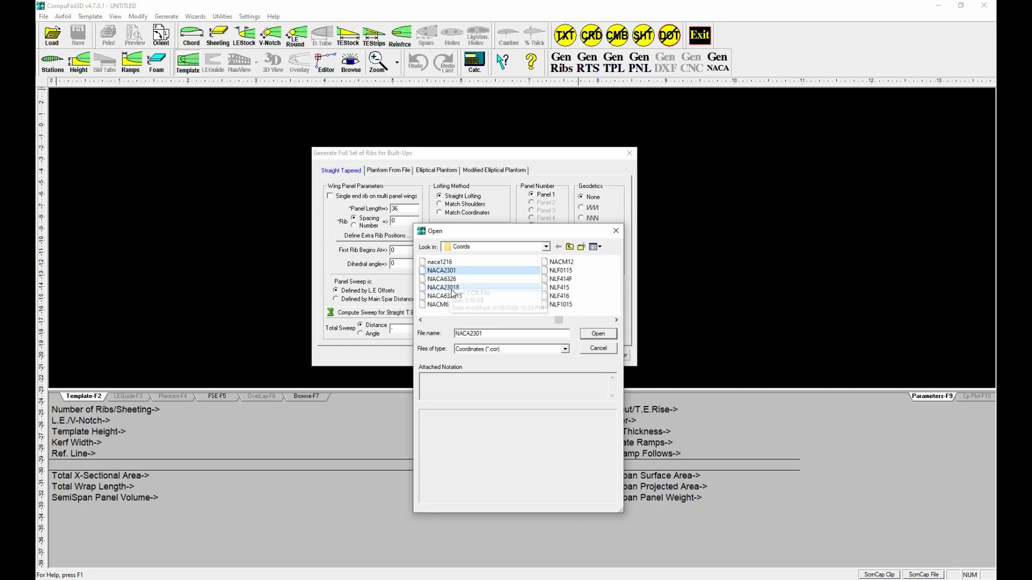
pyautogui.scroll(1, 450, 288)
pyautogui.click(449, 270)
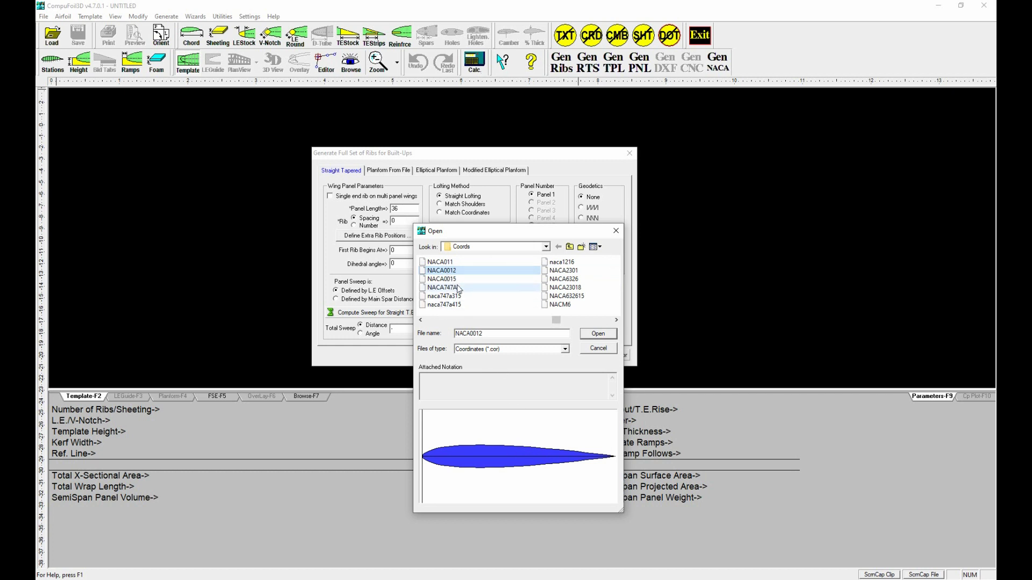
pyautogui.click(455, 281)
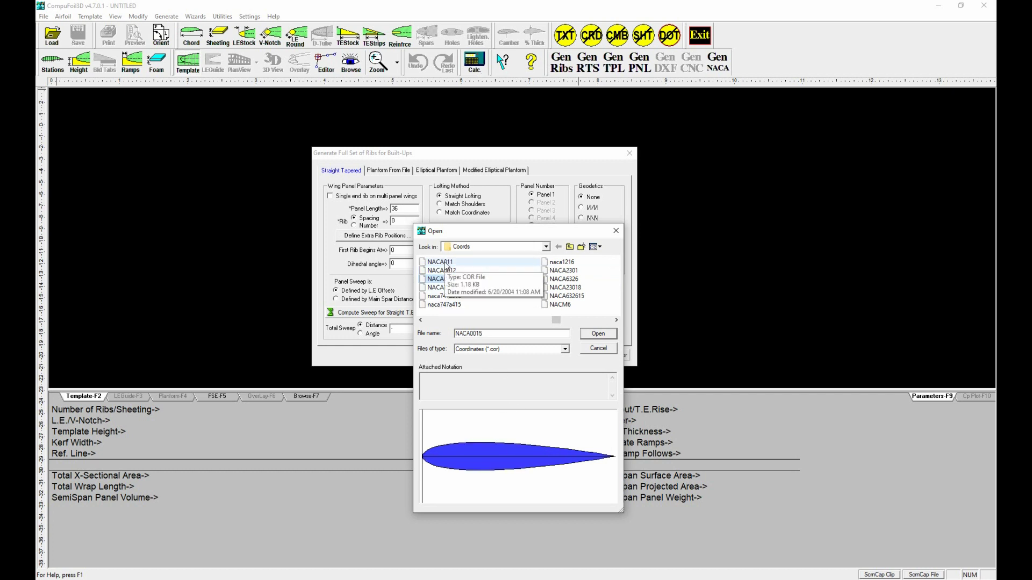
pyautogui.click(448, 270)
pyautogui.click(447, 280)
pyautogui.scroll(1, 446, 285)
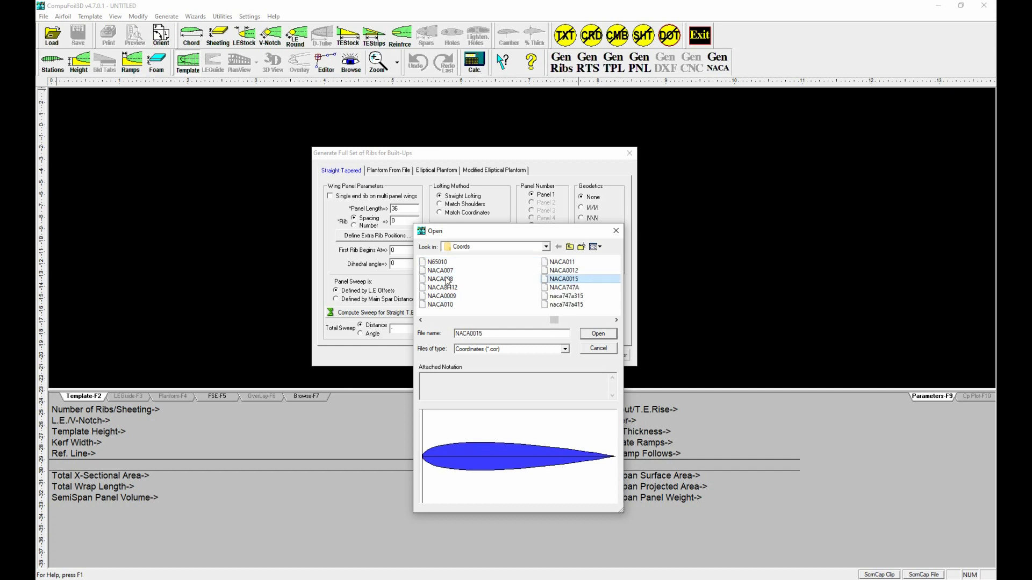
pyautogui.click(441, 305)
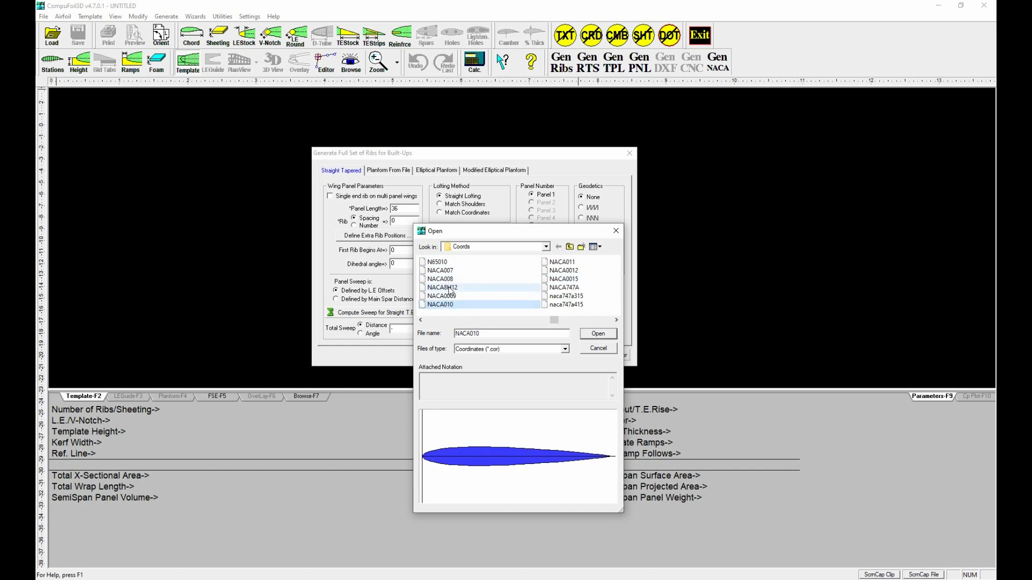
pyautogui.click(449, 279)
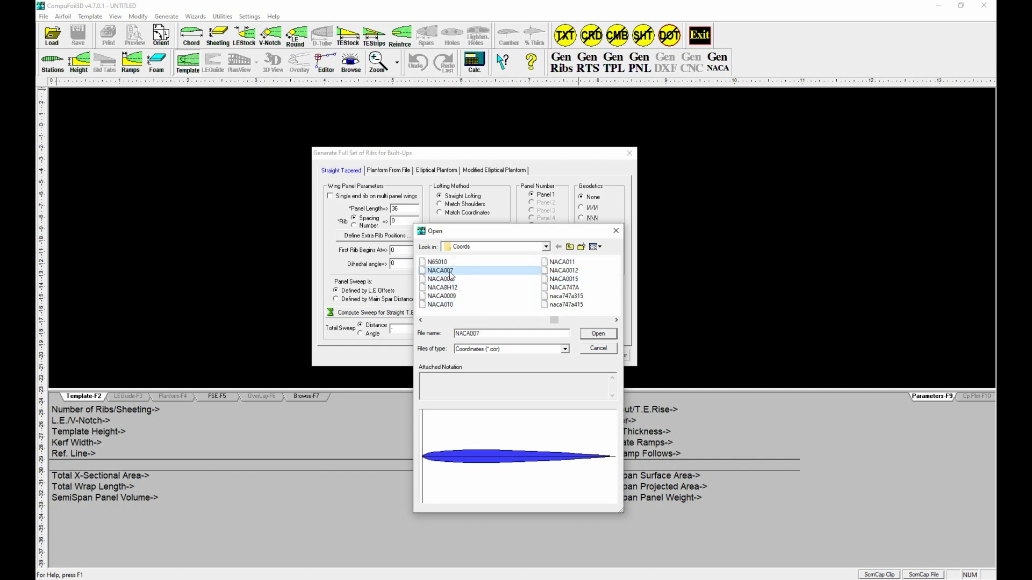
pyautogui.click(567, 280)
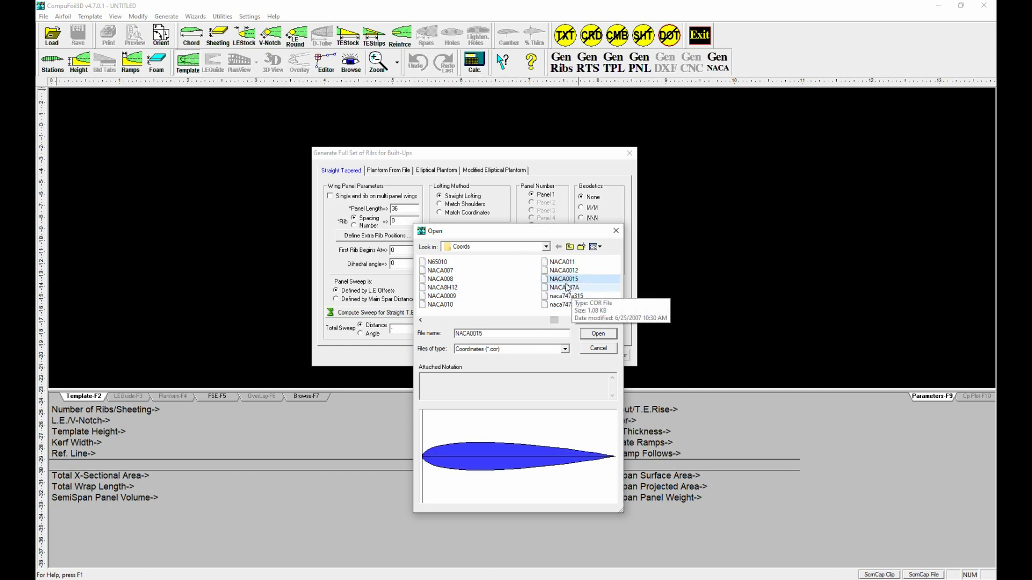
pyautogui.click(595, 334)
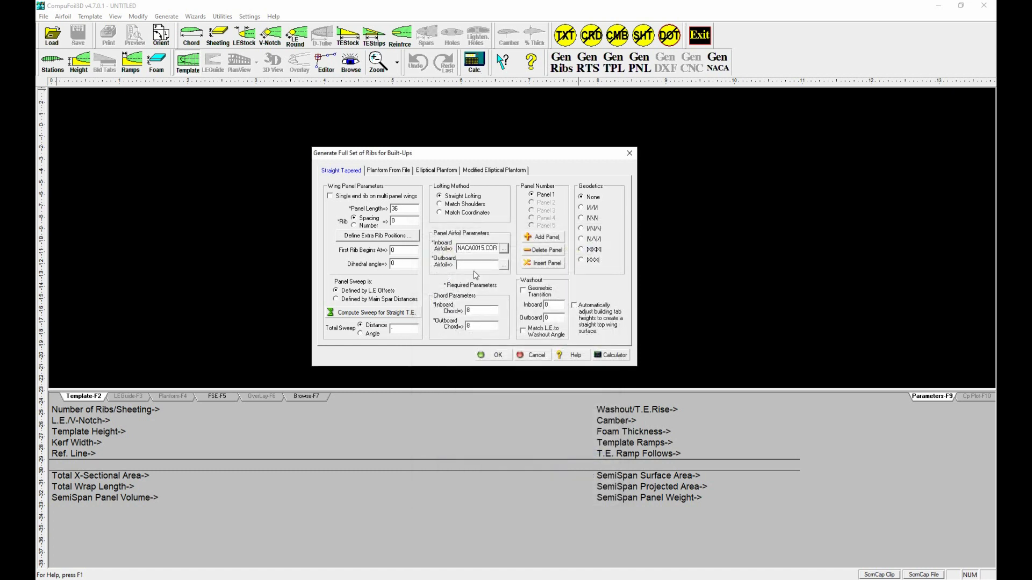
# Pick NACA010 from the coordinate files as the panel's outboard airfoil
pyautogui.click(504, 265)
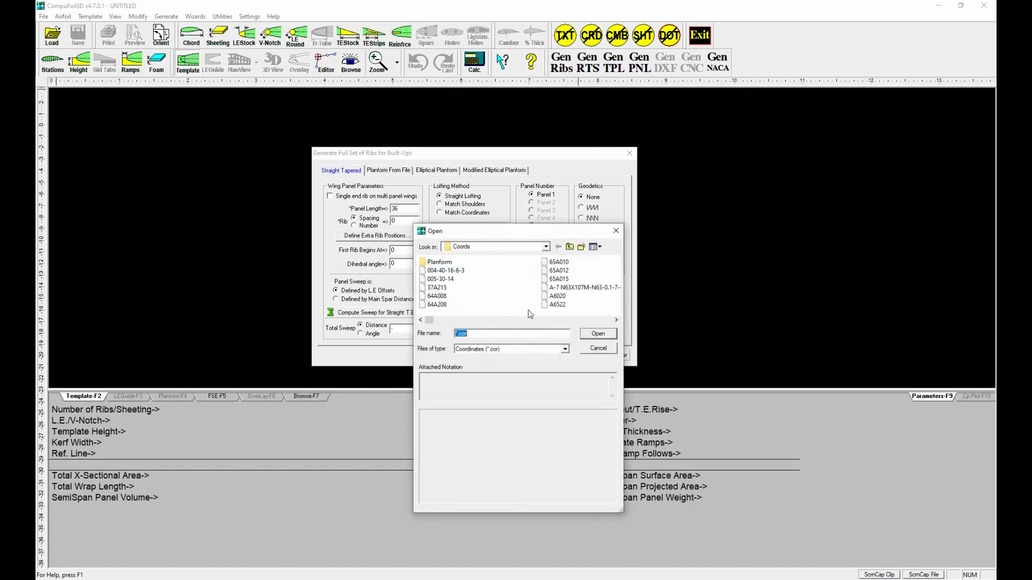
pyautogui.scroll(-3, 540, 313)
pyautogui.scroll(-8, 541, 313)
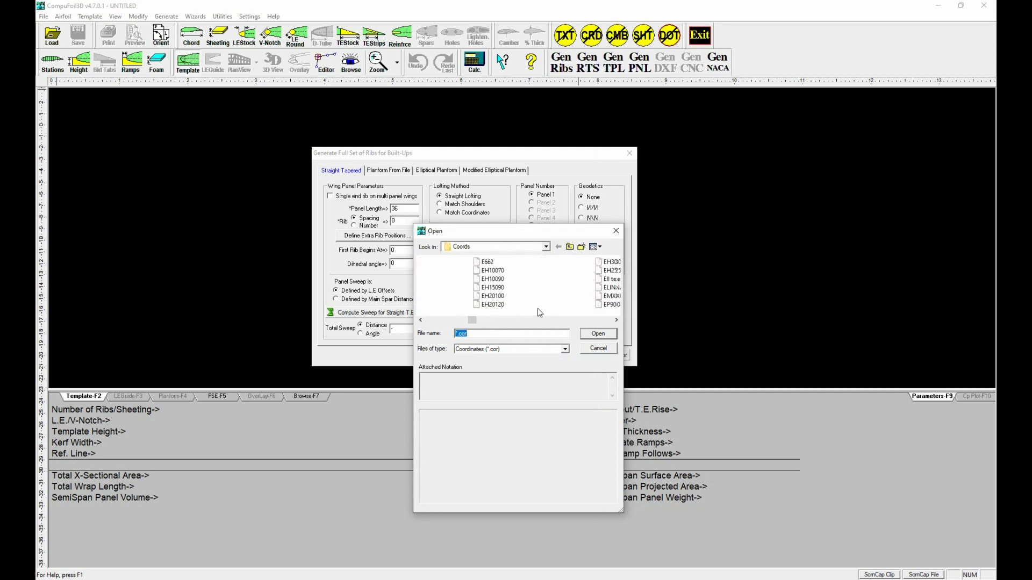
pyautogui.scroll(-8, 539, 313)
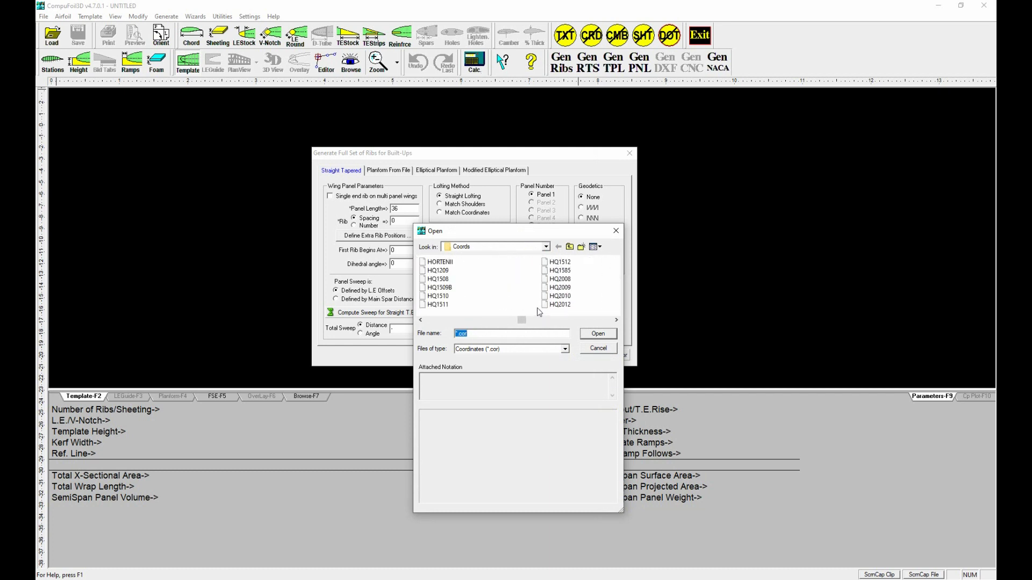
pyautogui.scroll(-8, 540, 313)
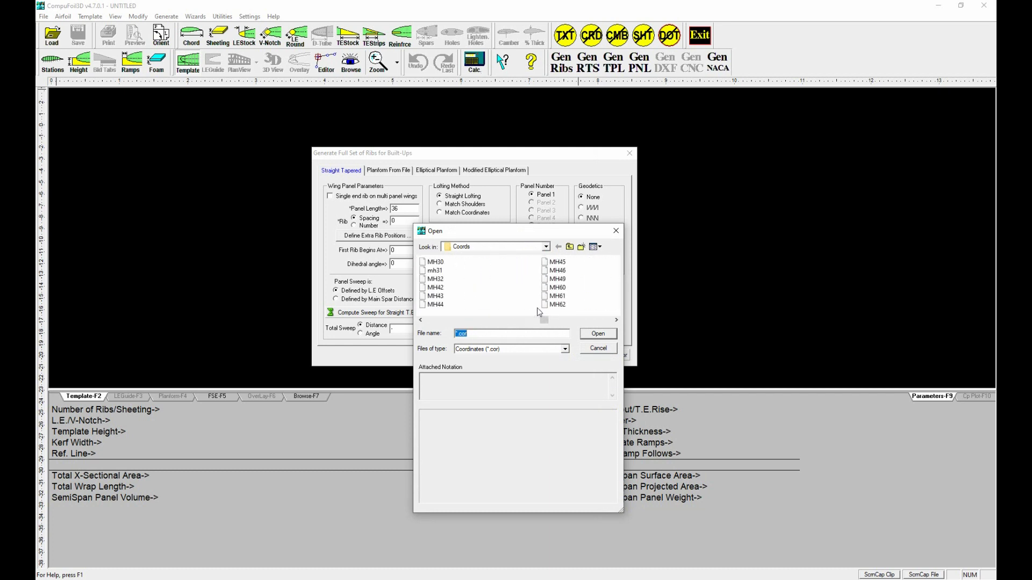
pyautogui.scroll(-2, 539, 312)
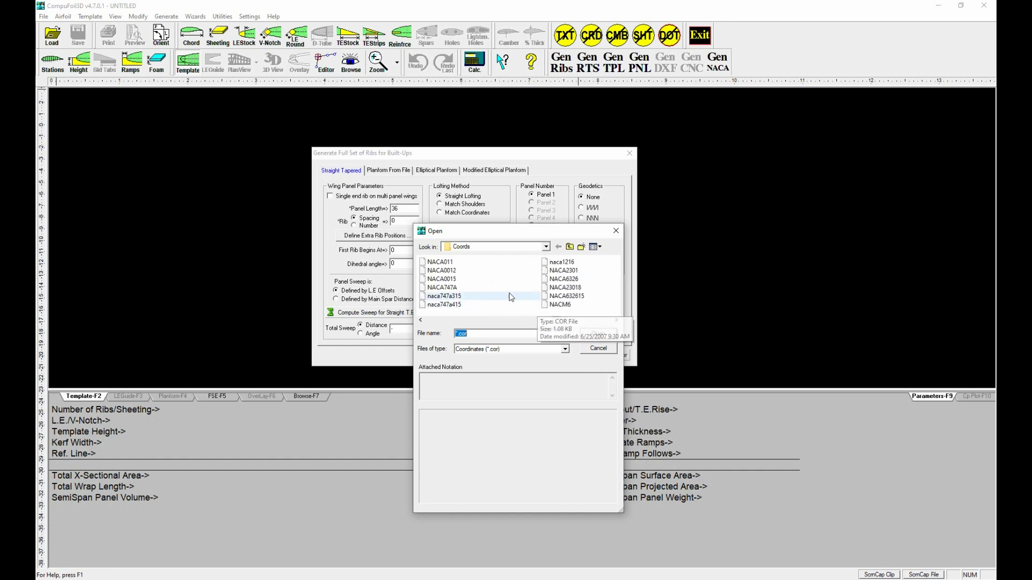
pyautogui.scroll(1, 445, 266)
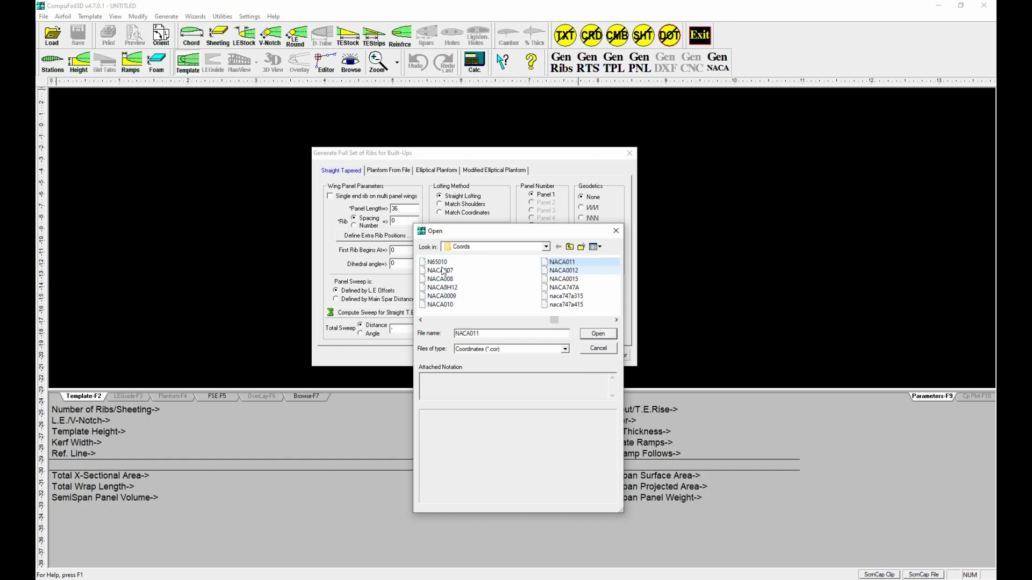
pyautogui.click(447, 305)
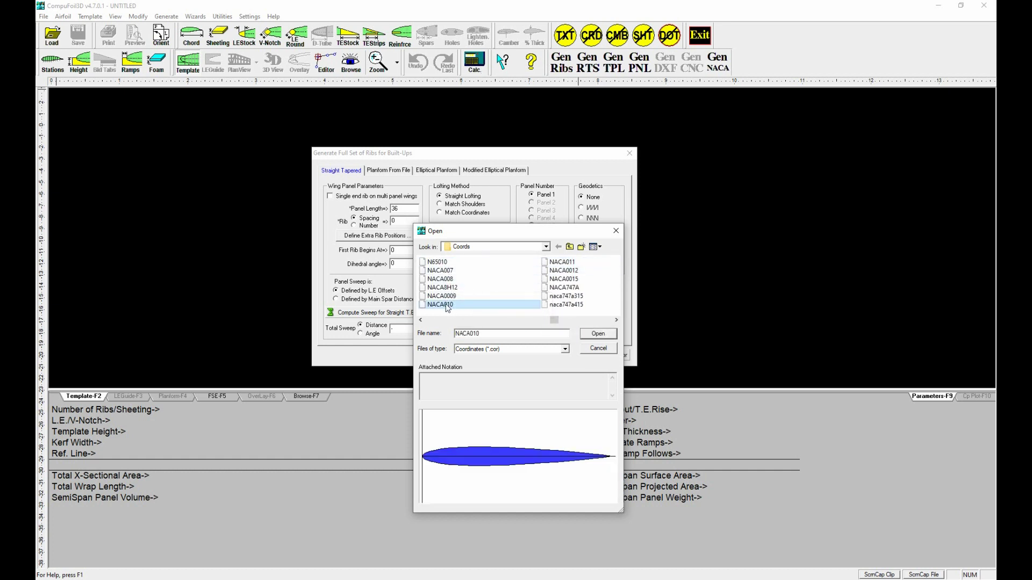
pyautogui.click(596, 334)
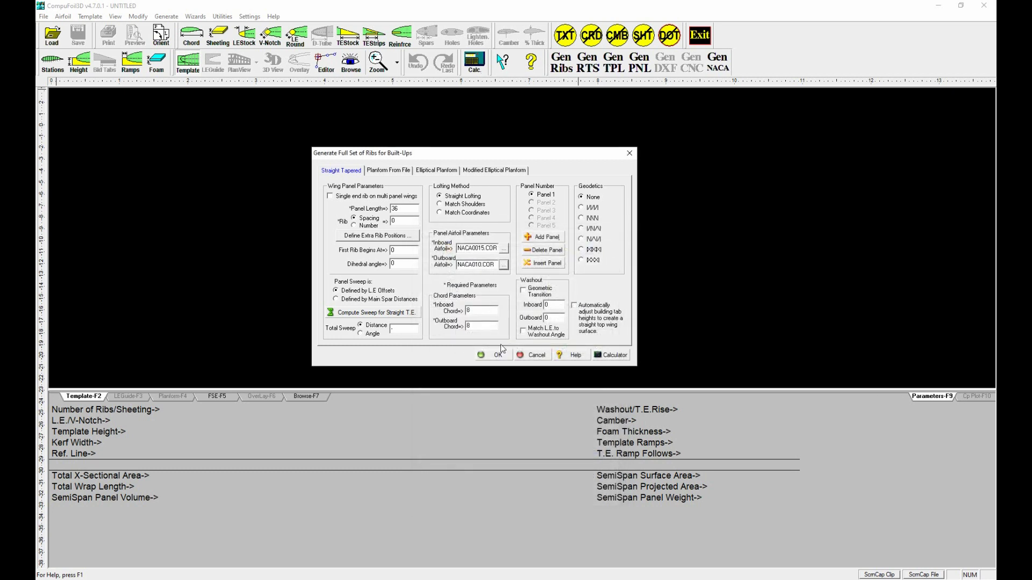
# Set the rib layout to give 8 ribs spaced 5.143 inches apart, and generate the rib set
pyautogui.click(393, 210)
pyautogui.click(404, 222)
pyautogui.click(494, 355)
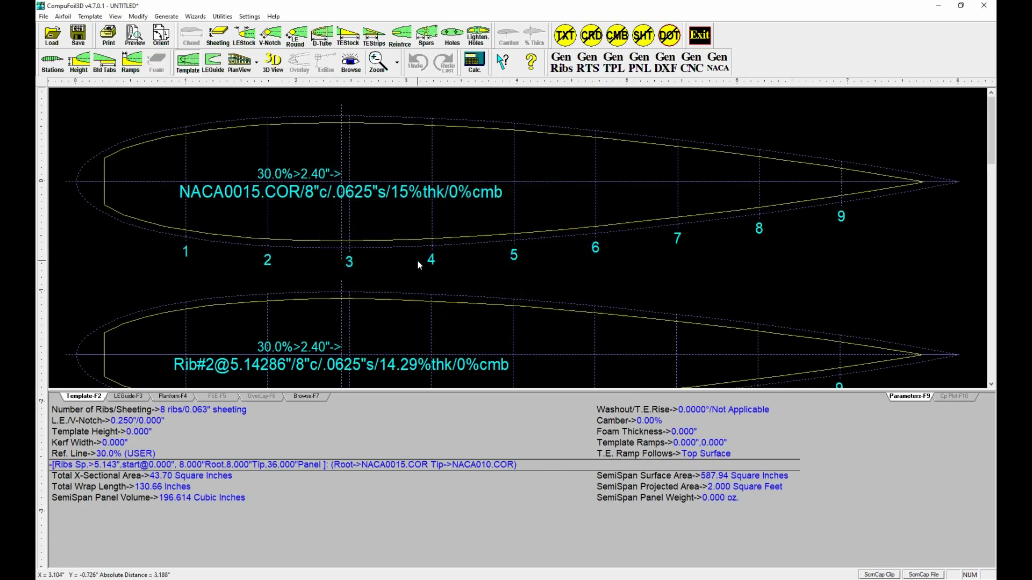
# Examine the generated rib set in the planform view and in the template view from the root rib to the tip rib
pyautogui.scroll(-6, 434, 242)
pyautogui.scroll(6, 434, 242)
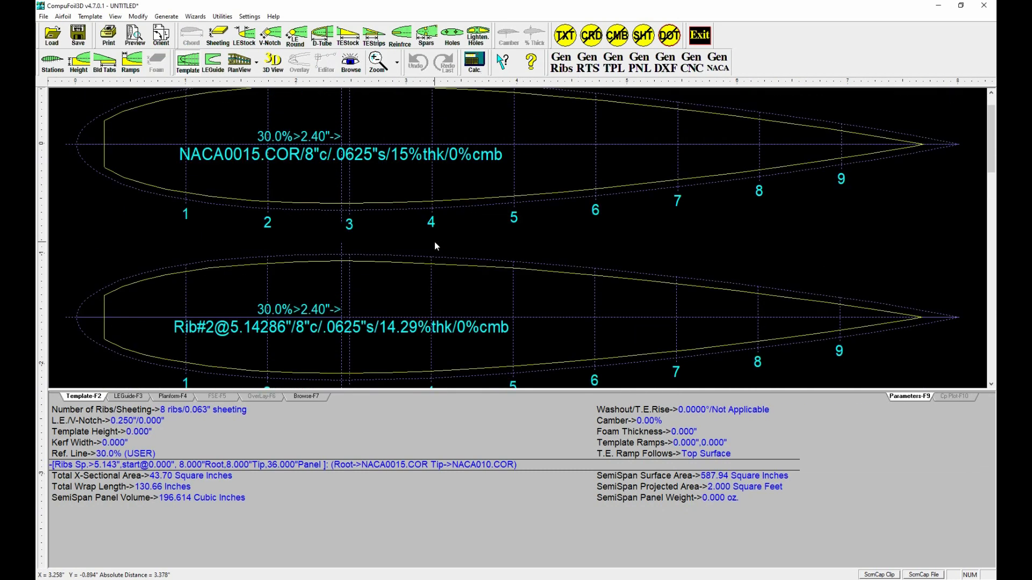
pyautogui.click(250, 72)
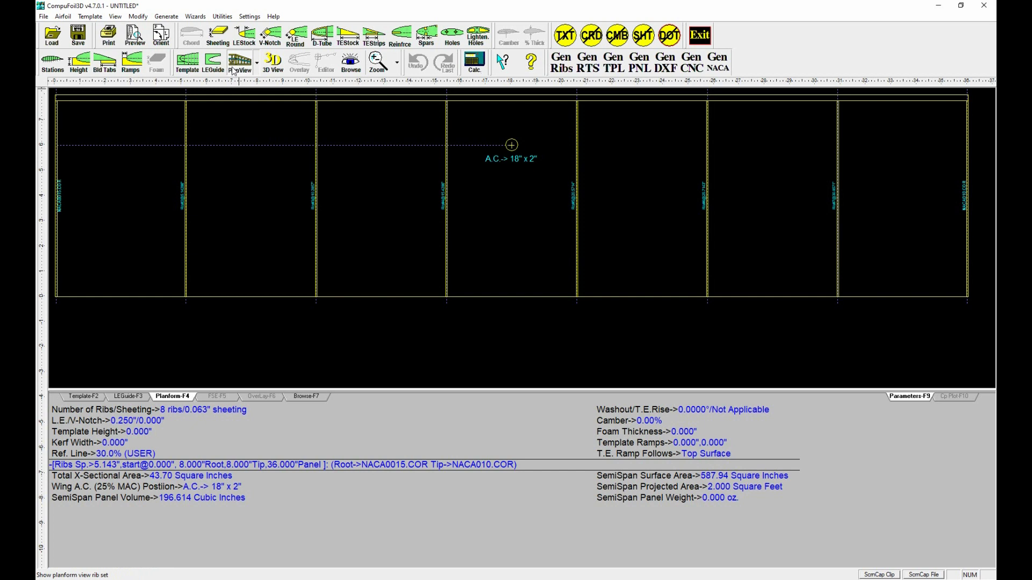
pyautogui.click(187, 62)
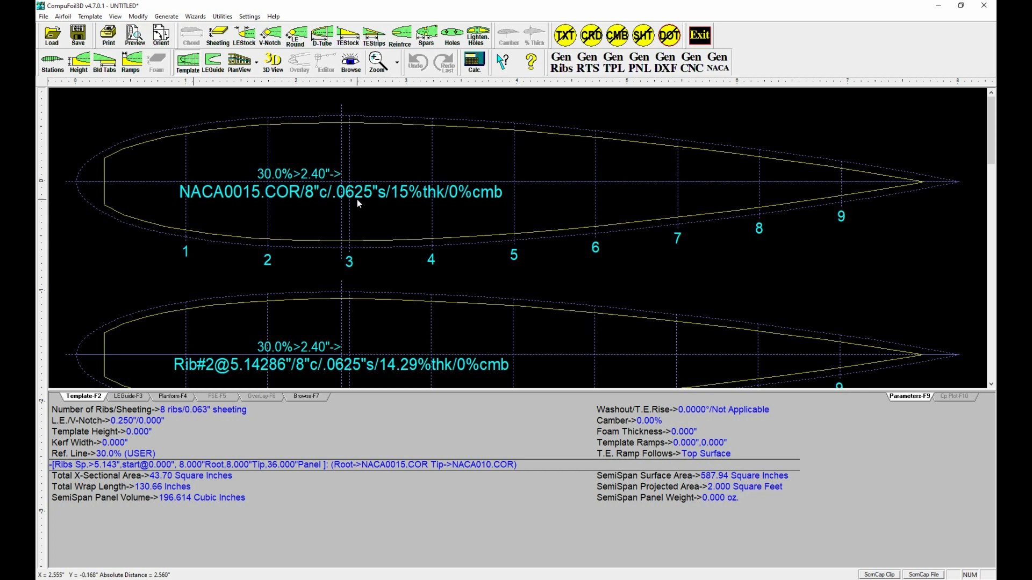
pyautogui.scroll(-10, 358, 203)
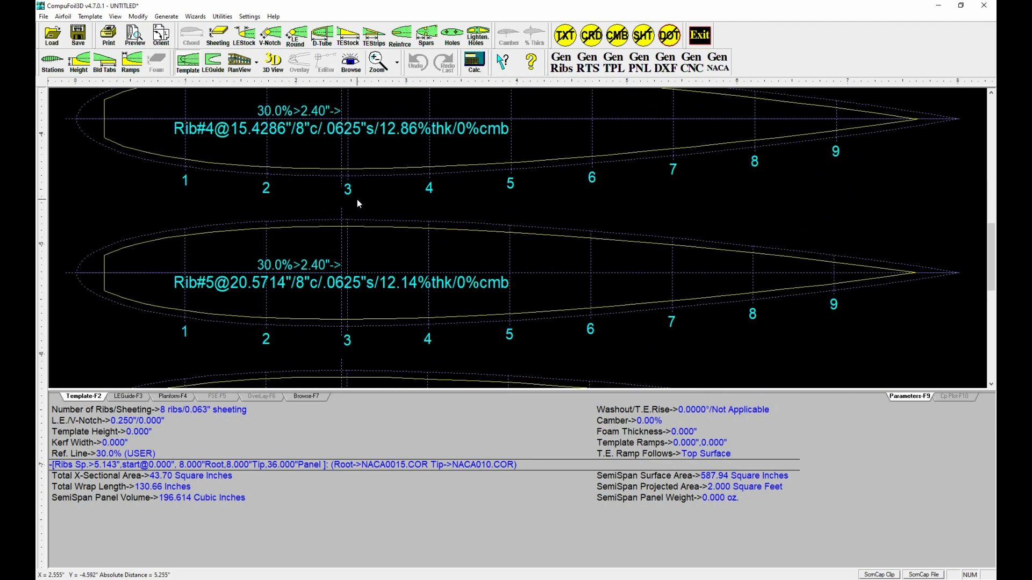
pyautogui.scroll(-1, 358, 204)
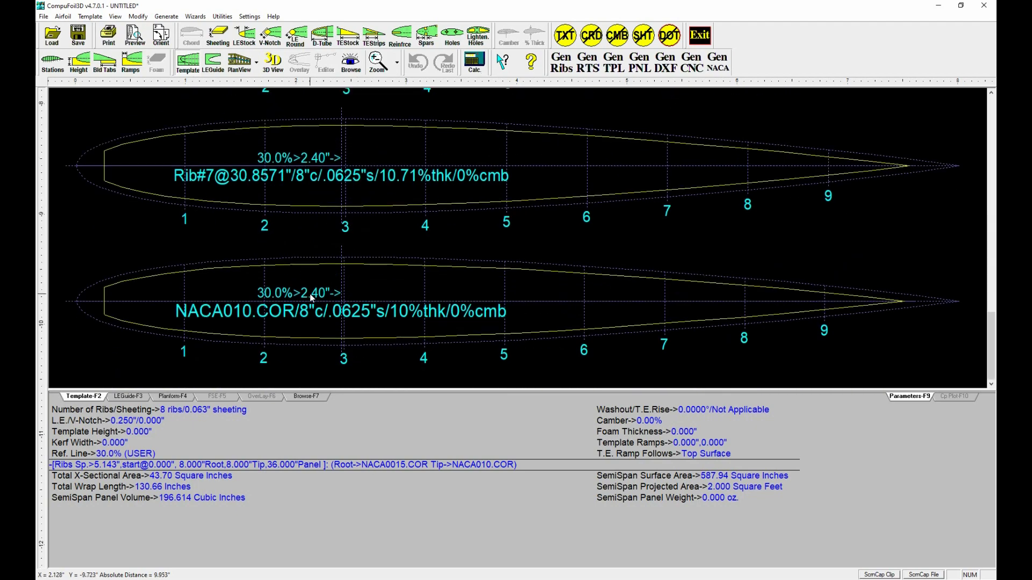
# Add a spar referenced from the leading edge with location value 4, root spar width 0.25 and root spar thickness 0.25
pyautogui.scroll(10, 310, 293)
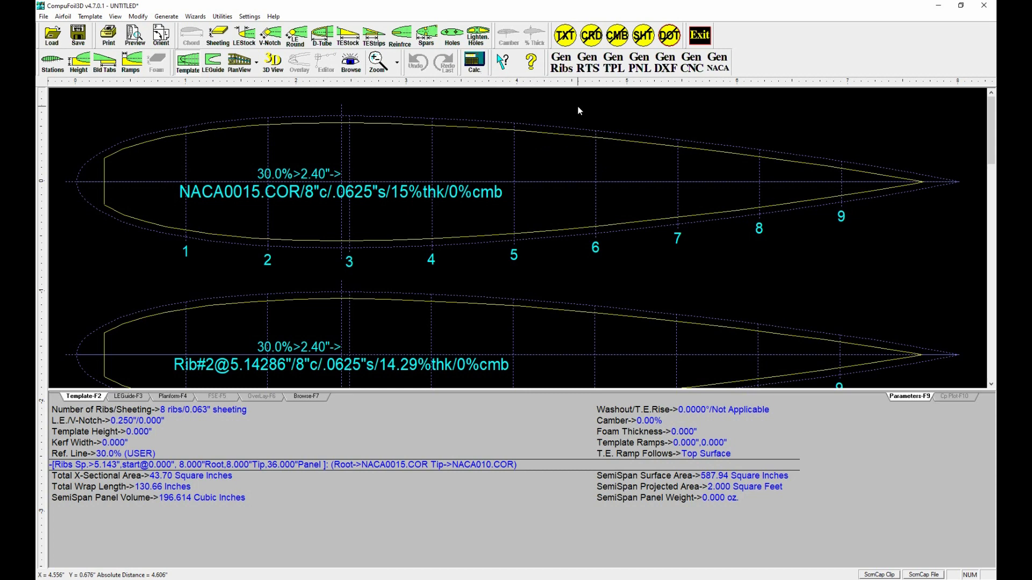
pyautogui.click(429, 39)
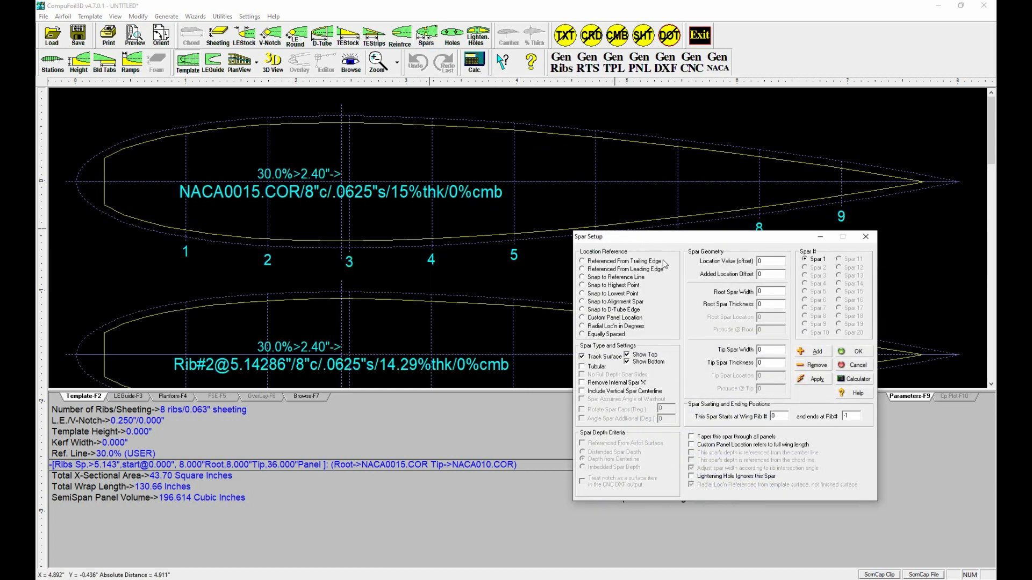
pyautogui.click(585, 269)
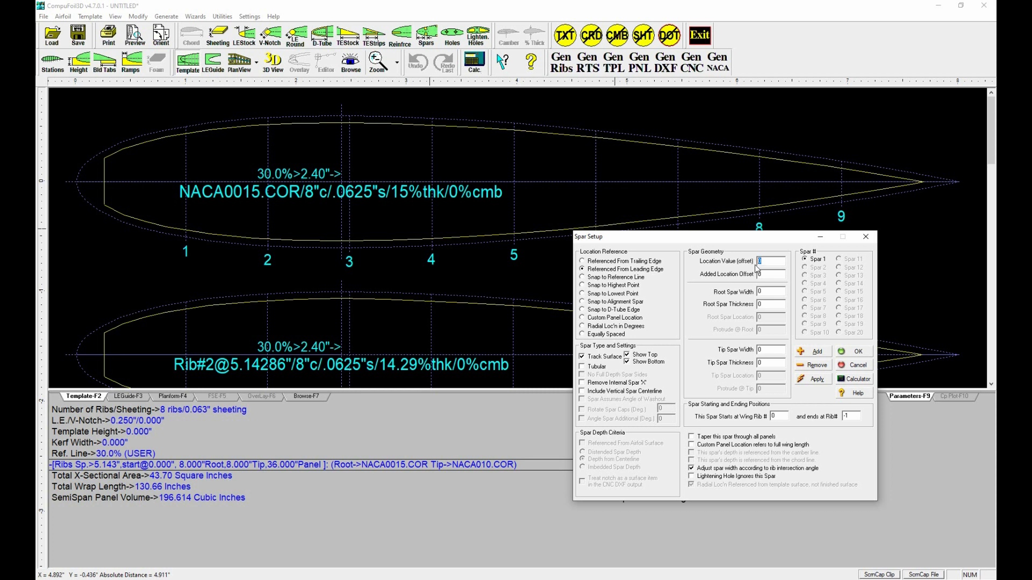
pyautogui.write('4')
pyautogui.write('.25')
pyautogui.click(817, 379)
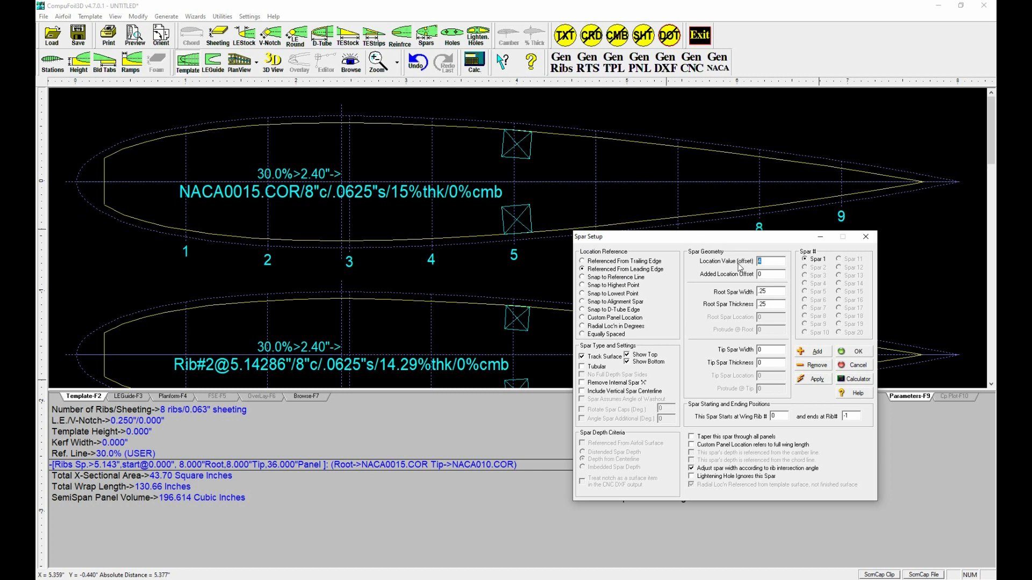
# Set the spar's location value to 2.5 and accept the spar setup
pyautogui.write('2.5')
pyautogui.click(811, 378)
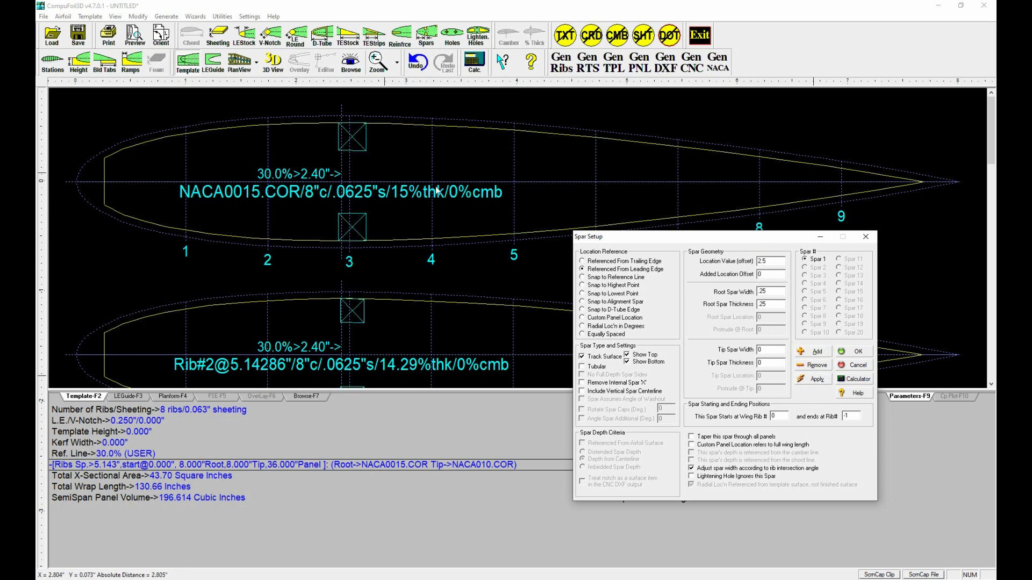
pyautogui.click(858, 355)
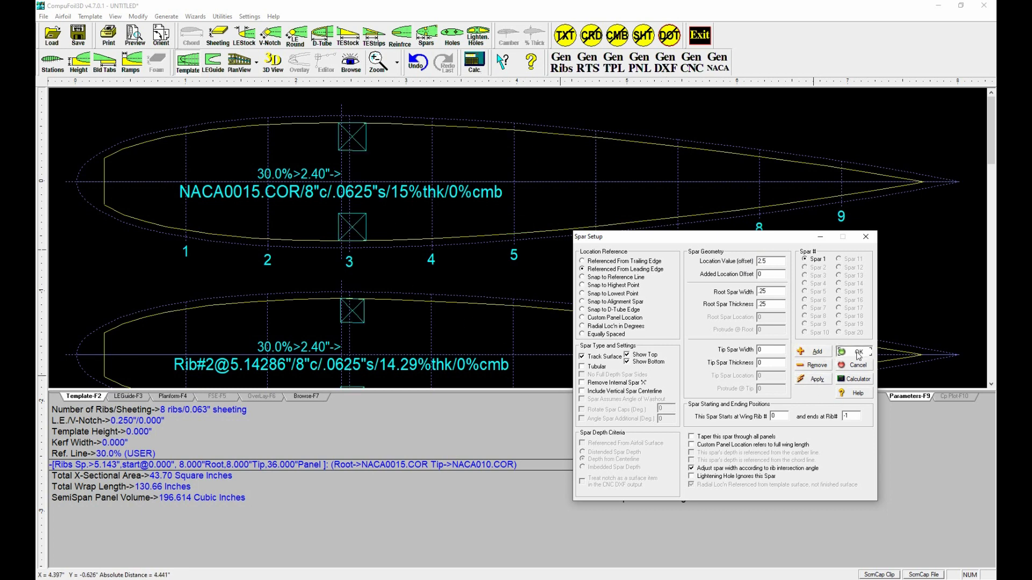
# Set Spar 1's tip width and tip thickness to 0.25 while viewing the planform, and check the spar cutouts in the template view
pyautogui.click(240, 62)
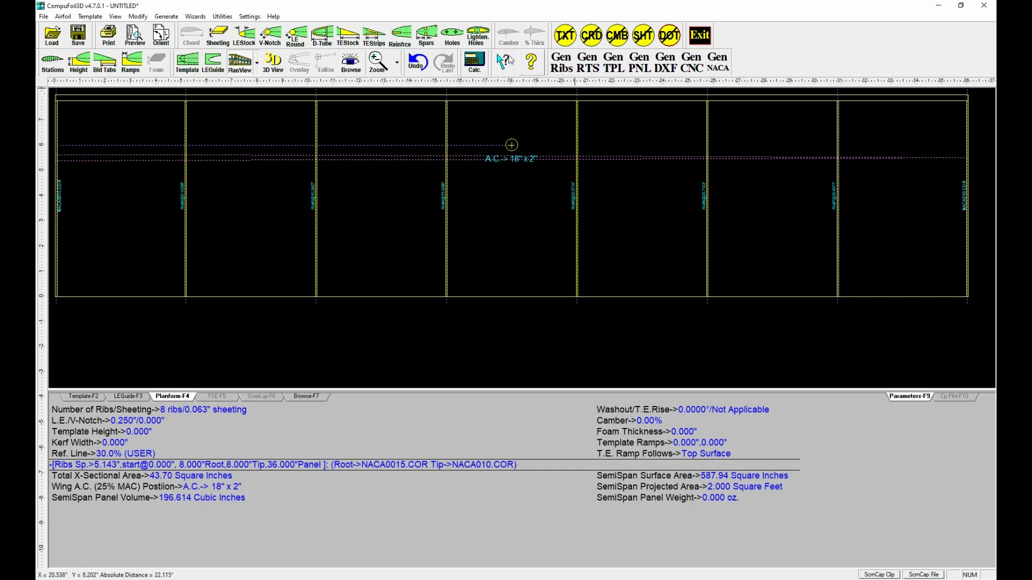
pyautogui.click(426, 40)
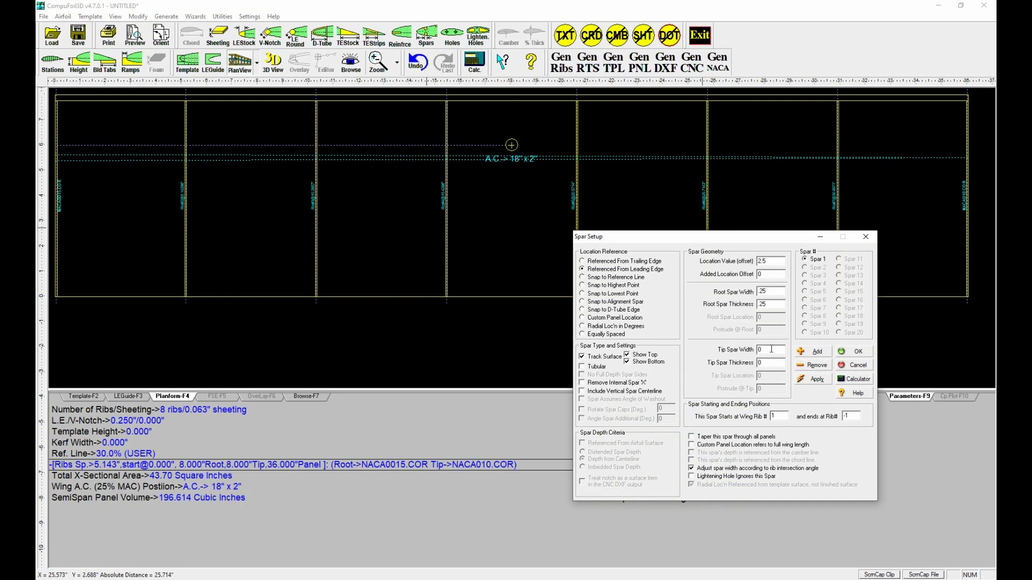
pyautogui.write('.25')
pyautogui.press('Tab')
pyautogui.press('BackSpace')
pyautogui.write('.25')
pyautogui.click(818, 381)
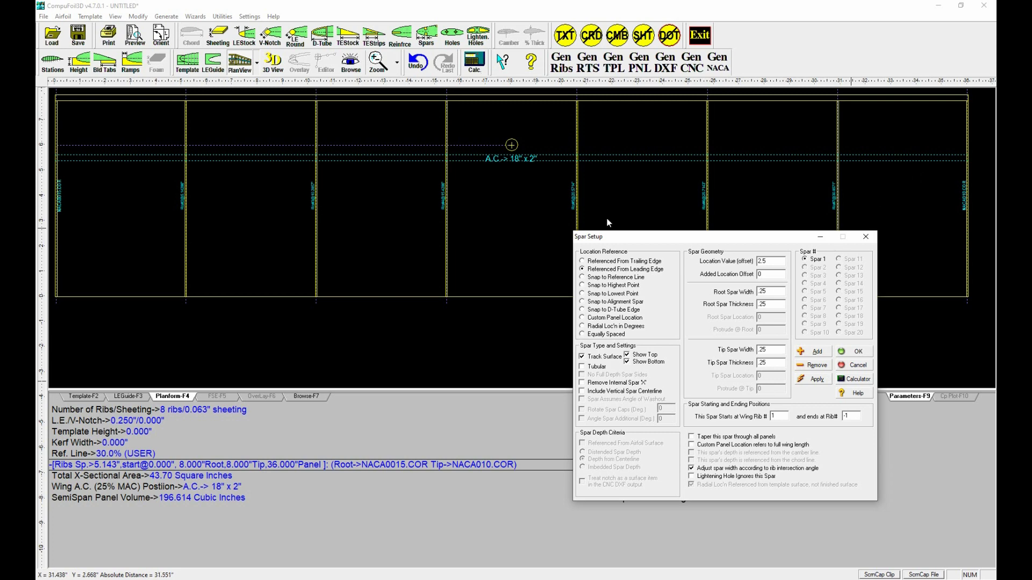
pyautogui.click(188, 61)
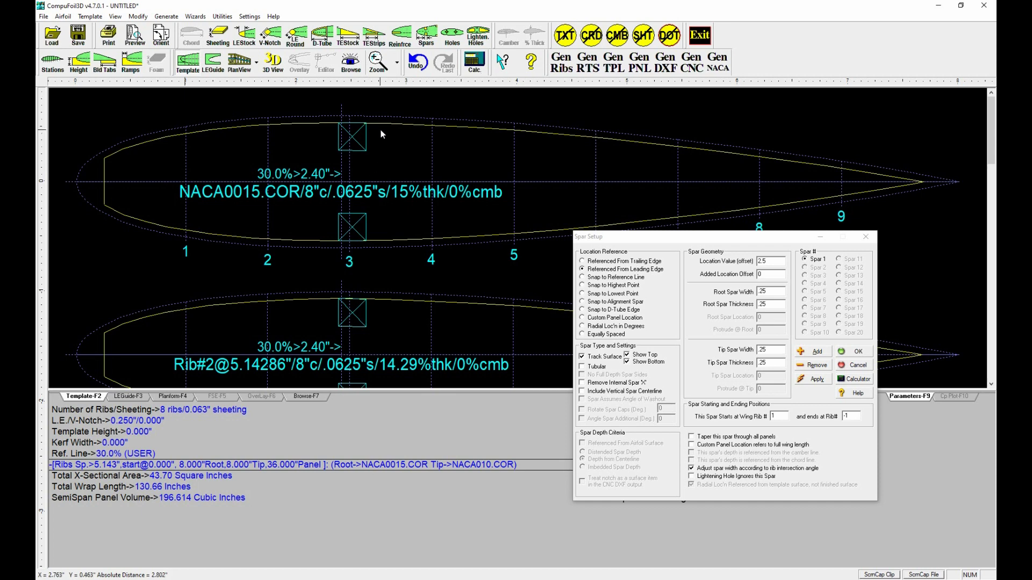
# Try lightening holes with web width 0.5 and corner radius 0.5, and confirm the spar setup
pyautogui.click(474, 43)
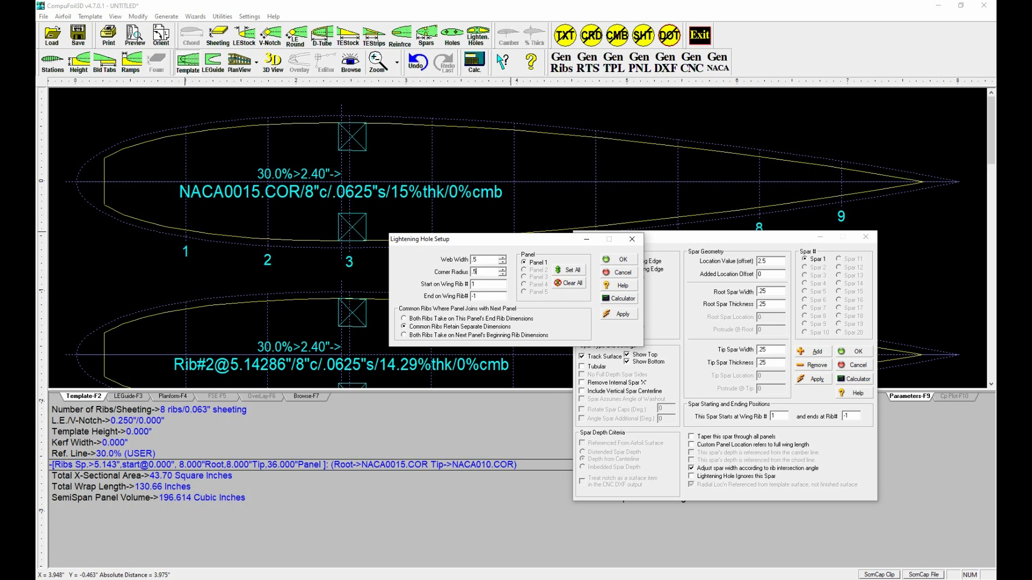
pyautogui.click(618, 314)
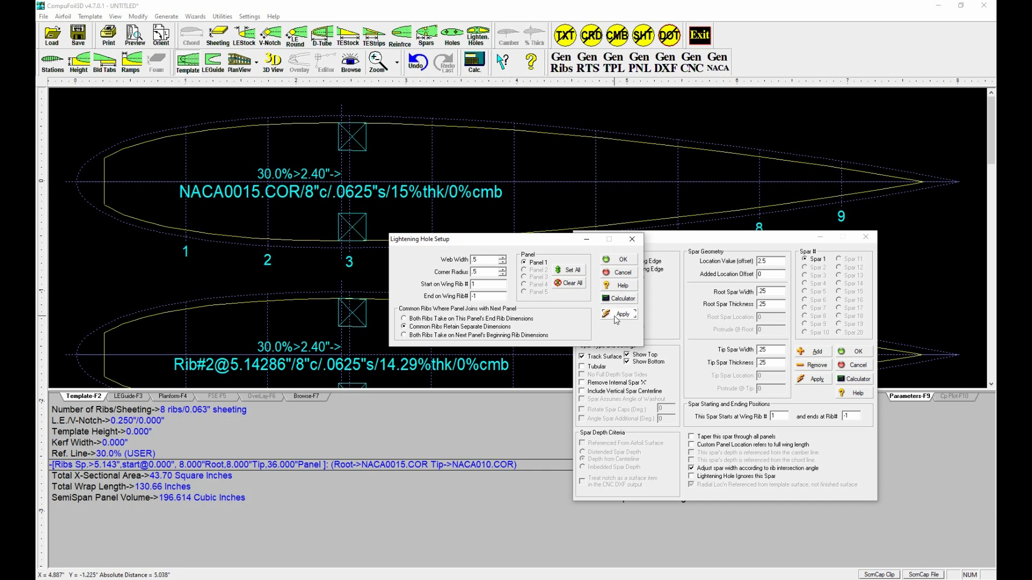
pyautogui.click(618, 259)
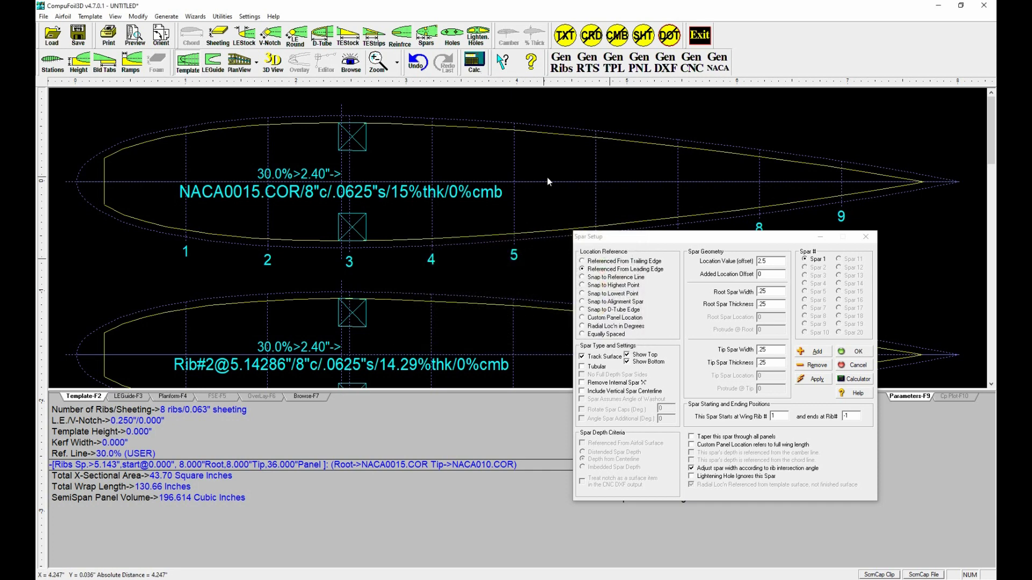
pyautogui.click(854, 351)
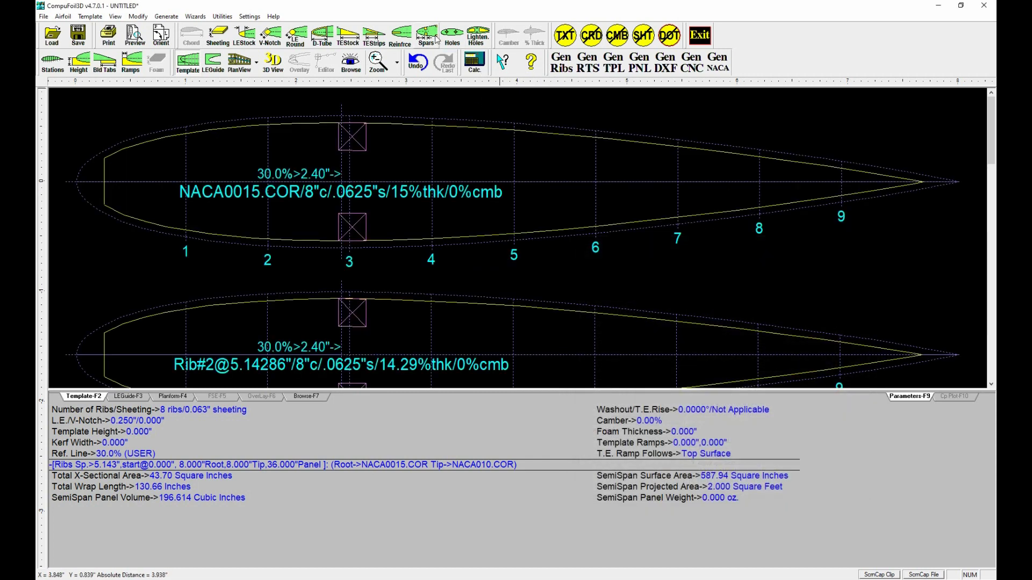
# Try lightening holes with web width 1 and corner radius 1 on all ribs
pyautogui.click(478, 37)
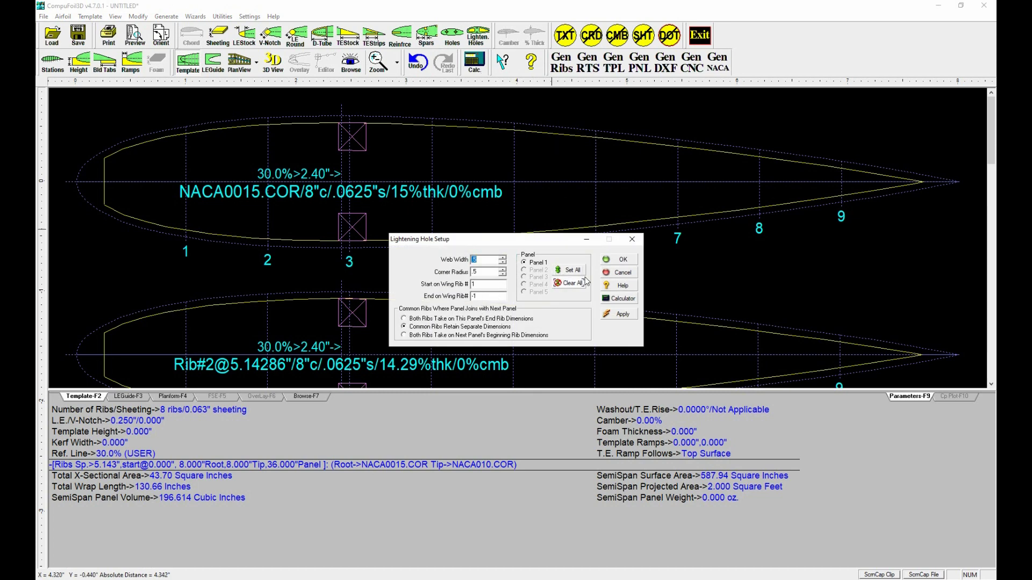
pyautogui.click(618, 315)
pyautogui.write('11')
pyautogui.click(624, 316)
pyautogui.click(574, 271)
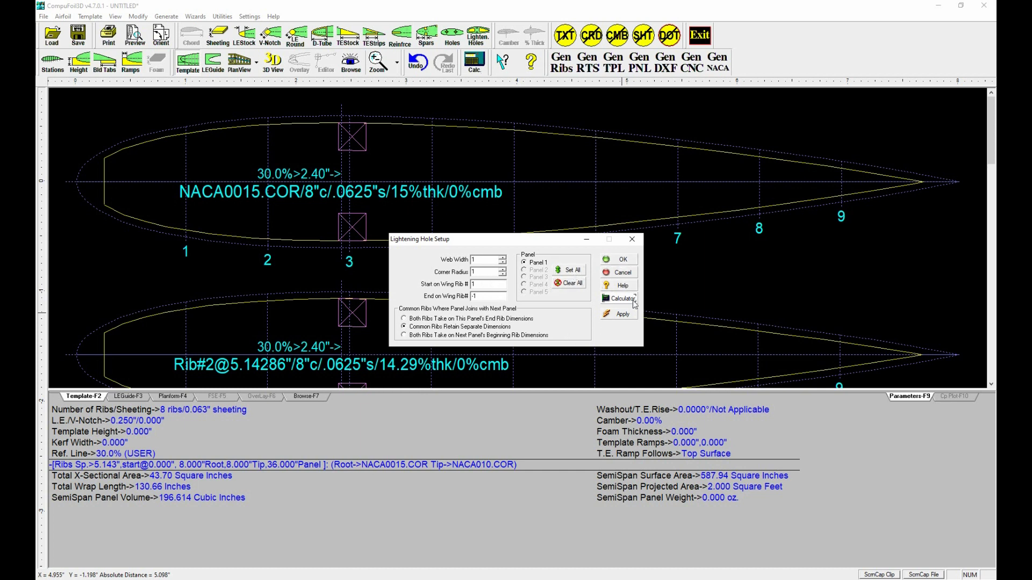
# Try lightening holes with web width 0.25 and corner radius 0.25
pyautogui.click(495, 263)
pyautogui.click(624, 317)
pyautogui.click(494, 287)
pyautogui.moveTo(484, 272); pyautogui.dragTo(455, 273)
pyautogui.write('25')
pyautogui.click(621, 316)
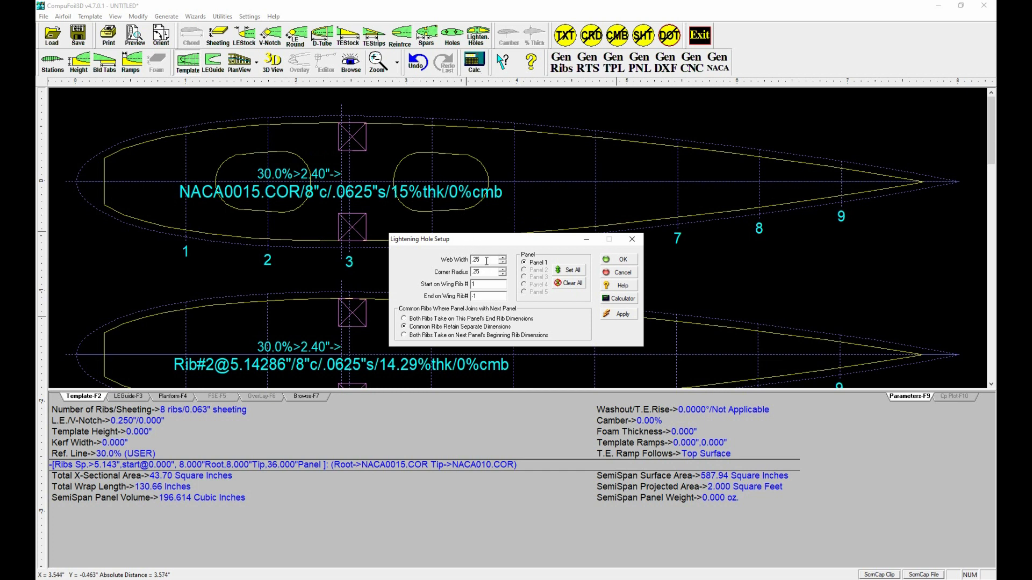
# Set the lightening holes' web width to 0.1 and corner radius to 0.1, and accept them
pyautogui.write('.1')
pyautogui.doubleClick(473, 273)
pyautogui.write('.1')
pyautogui.click(606, 299)
pyautogui.click(620, 314)
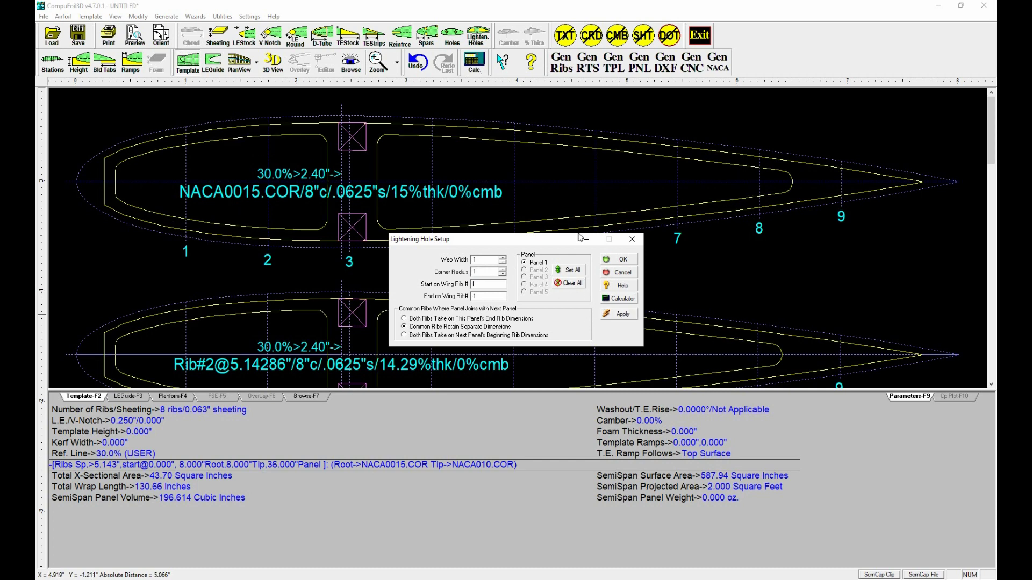
pyautogui.click(620, 260)
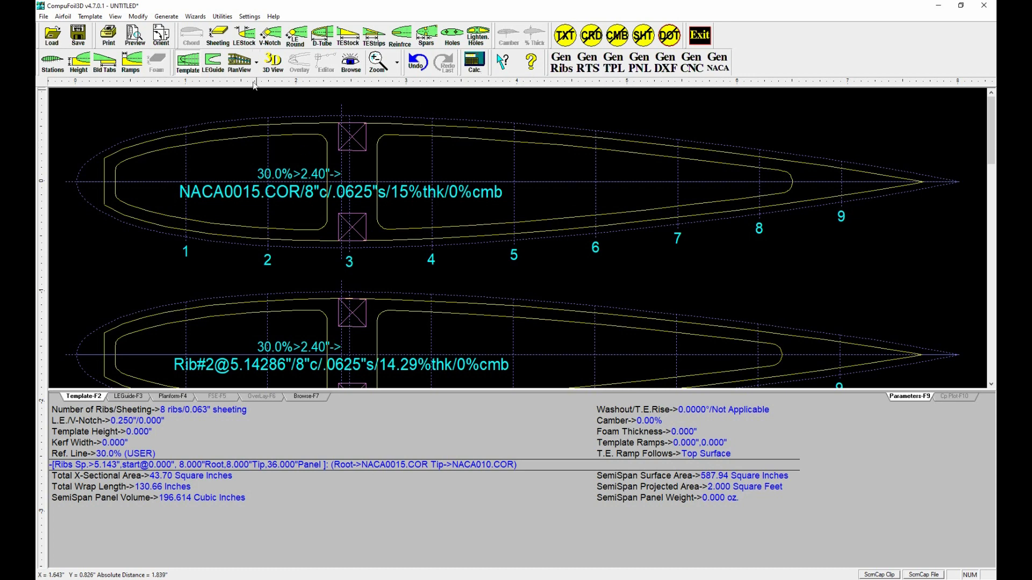
# Look over the wing planform and the straight tapered parameters for generating the full rib set
pyautogui.click(239, 62)
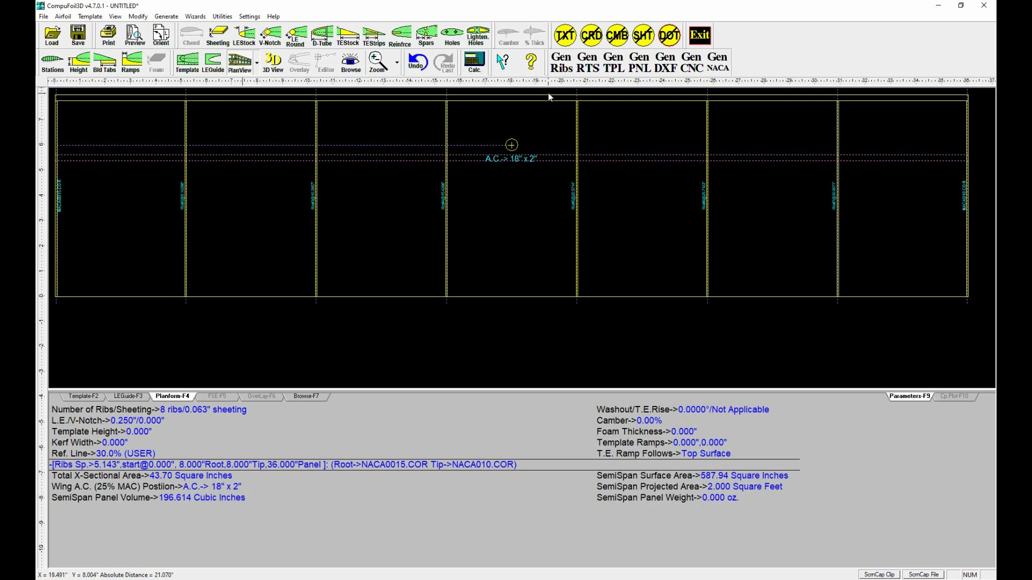
pyautogui.click(561, 69)
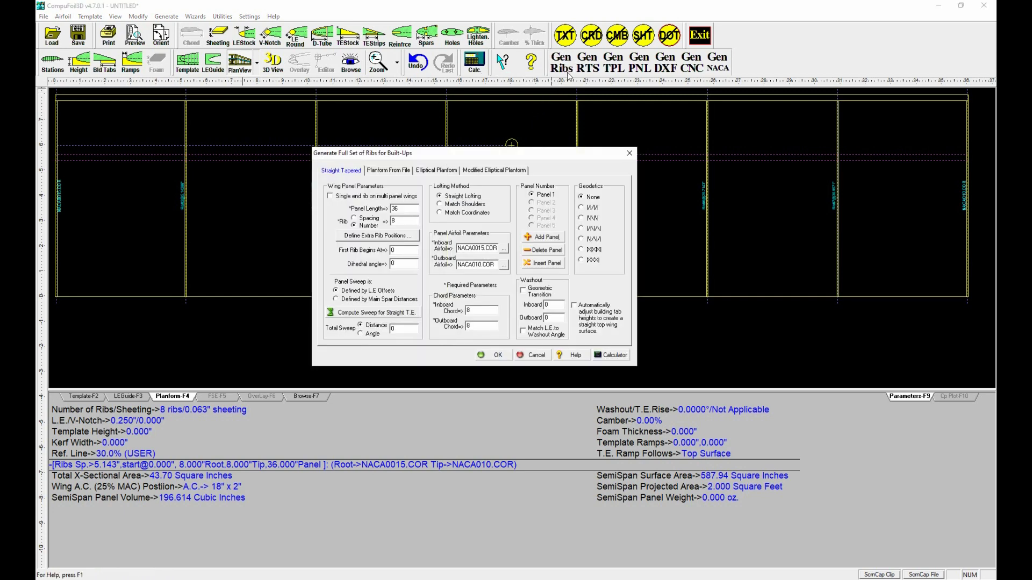
pyautogui.click(633, 150)
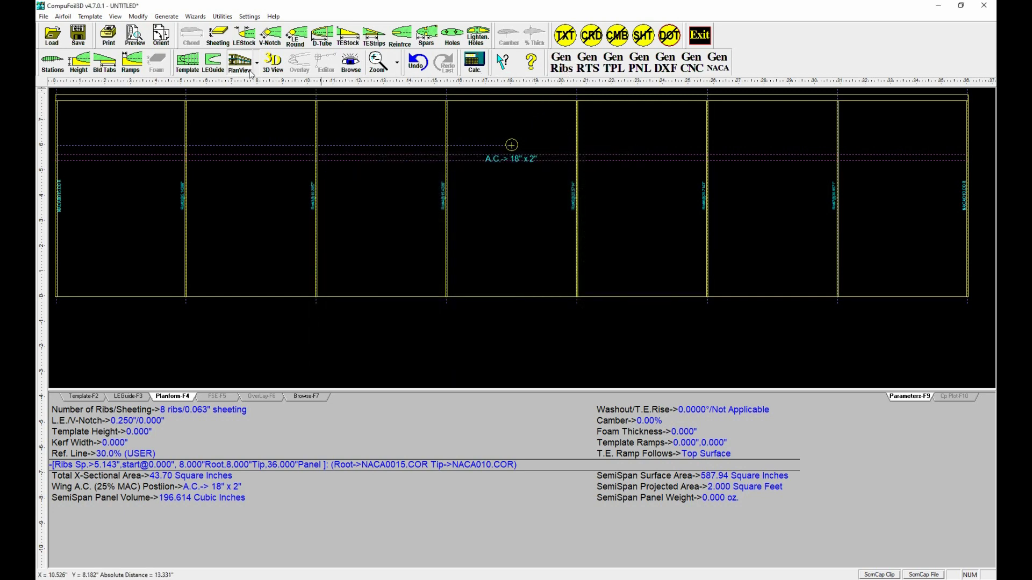
# Inspect the wing's ribs, spars and leading edge stock in the 3D view, and return to the template view
pyautogui.click(277, 66)
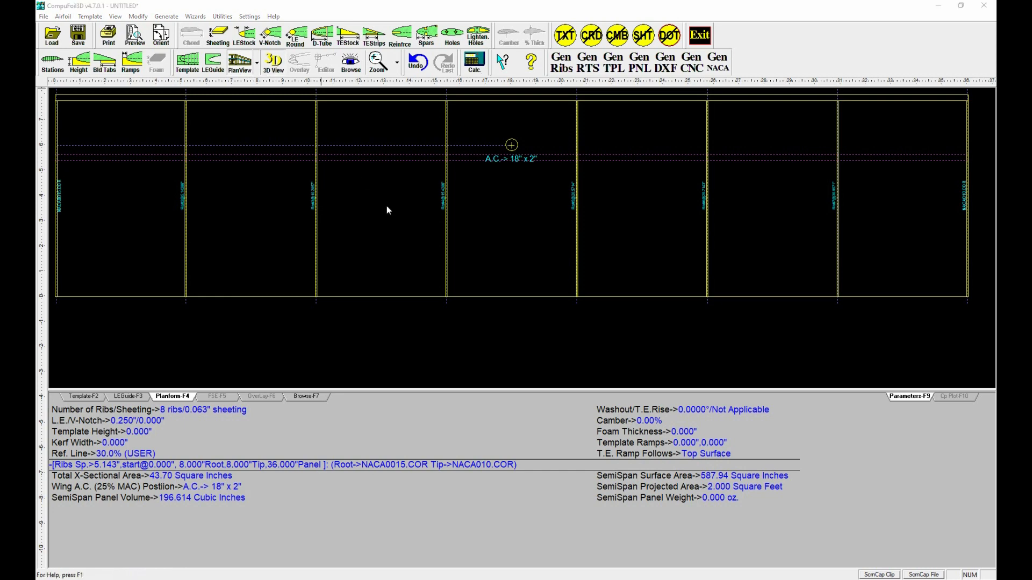
pyautogui.scroll(5, 454, 307)
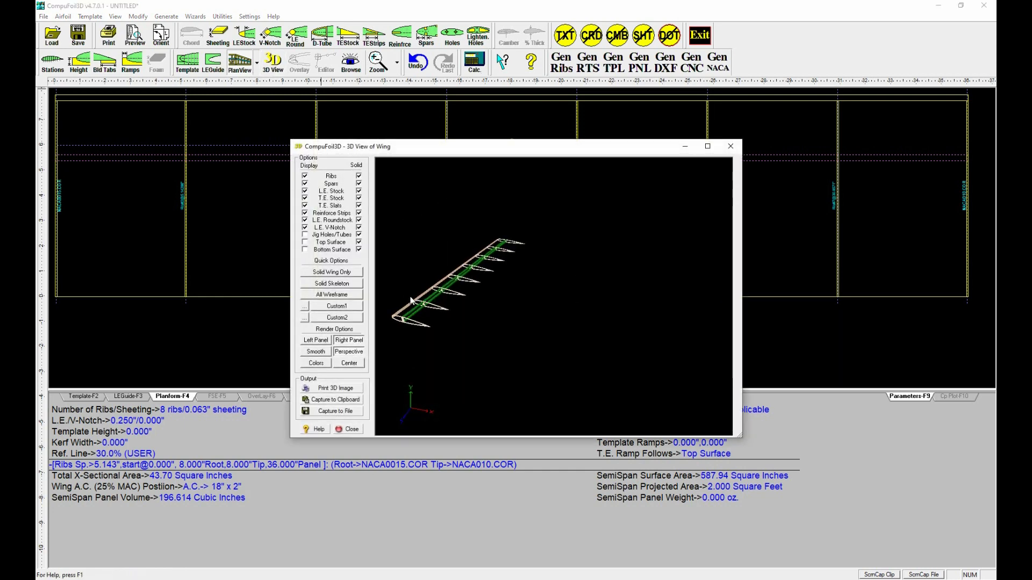
pyautogui.scroll(5, 411, 301)
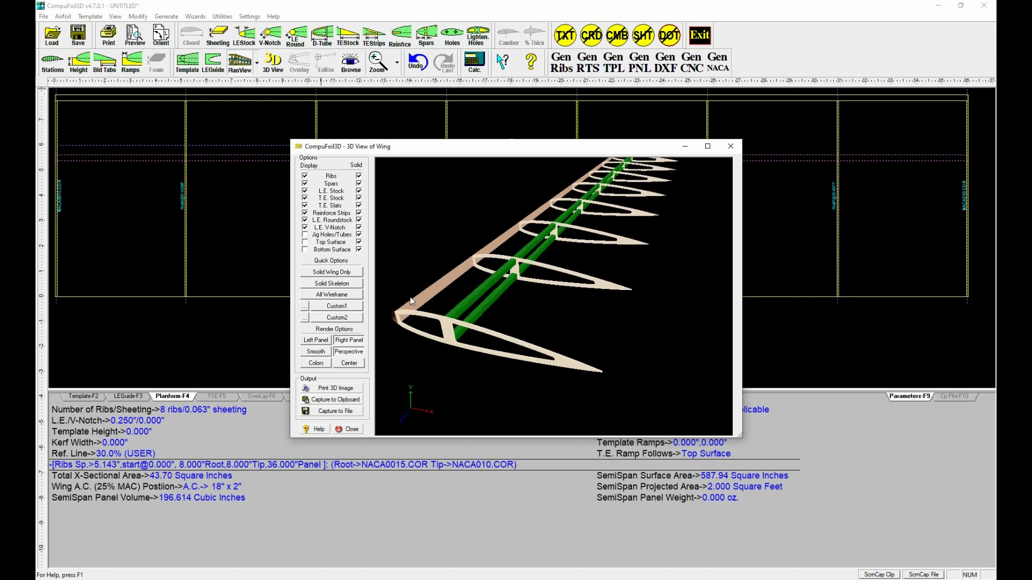
pyautogui.scroll(-3, 473, 296)
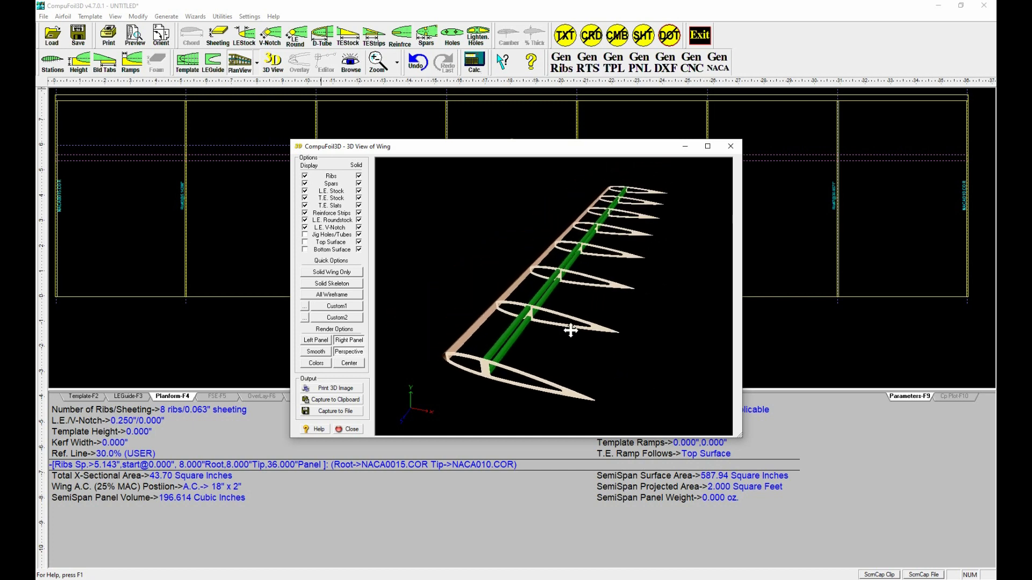
pyautogui.moveTo(567, 330); pyautogui.dragTo(578, 305)
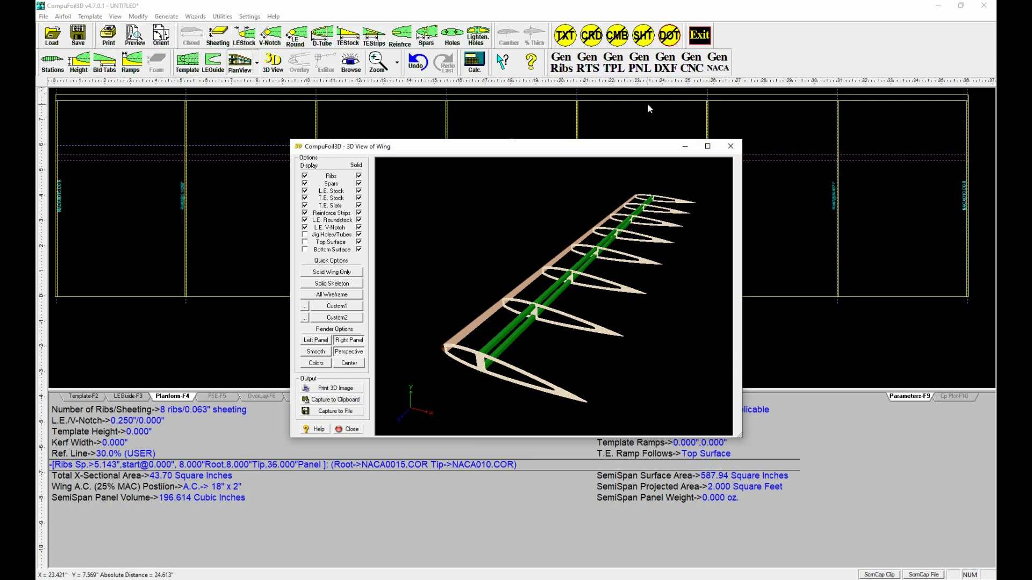
pyautogui.click(731, 146)
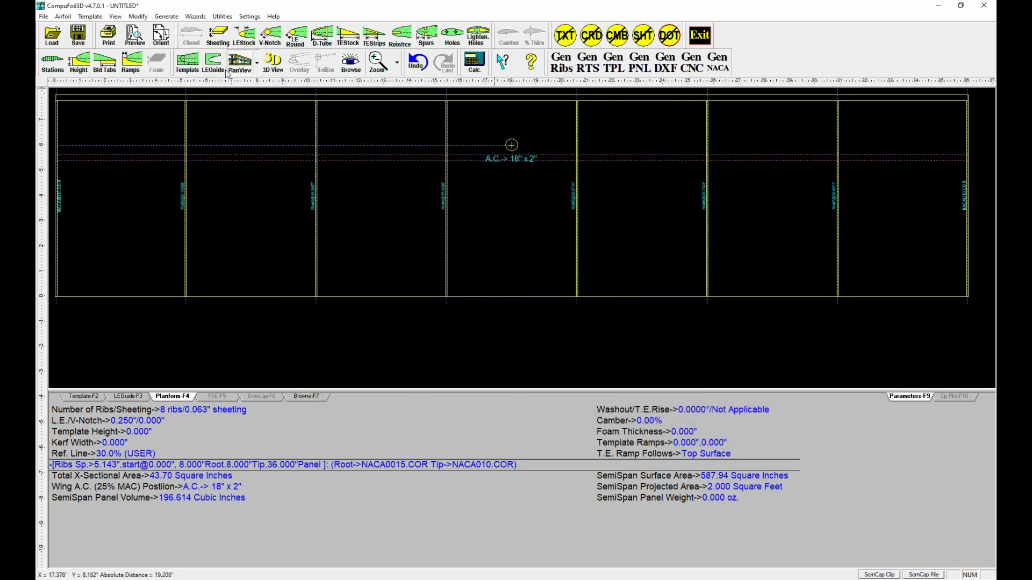
pyautogui.click(189, 69)
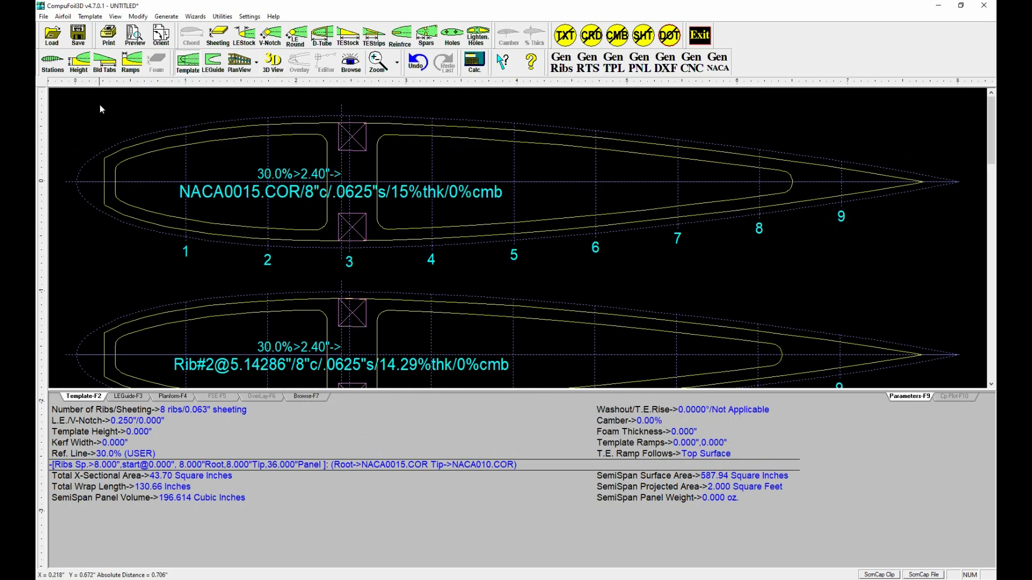
# Try a template height of 2 inches and examine the base below the root rib
pyautogui.click(87, 67)
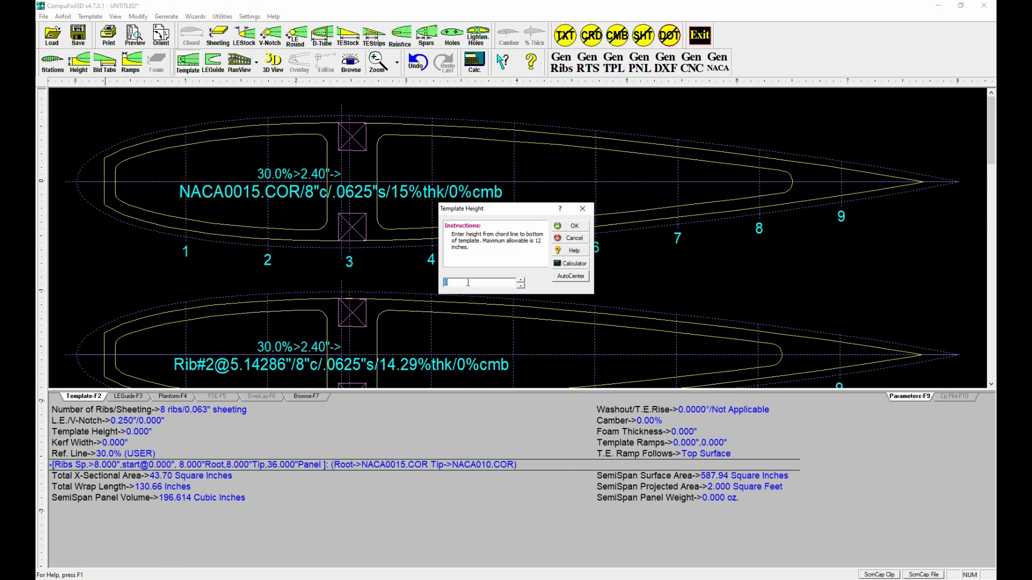
pyautogui.click(571, 226)
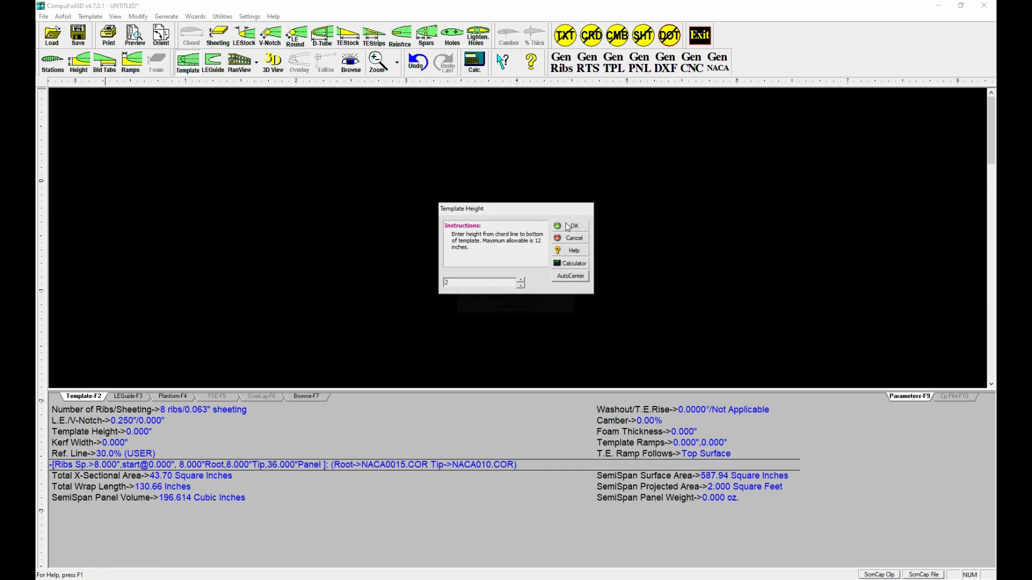
pyautogui.scroll(-3, 404, 234)
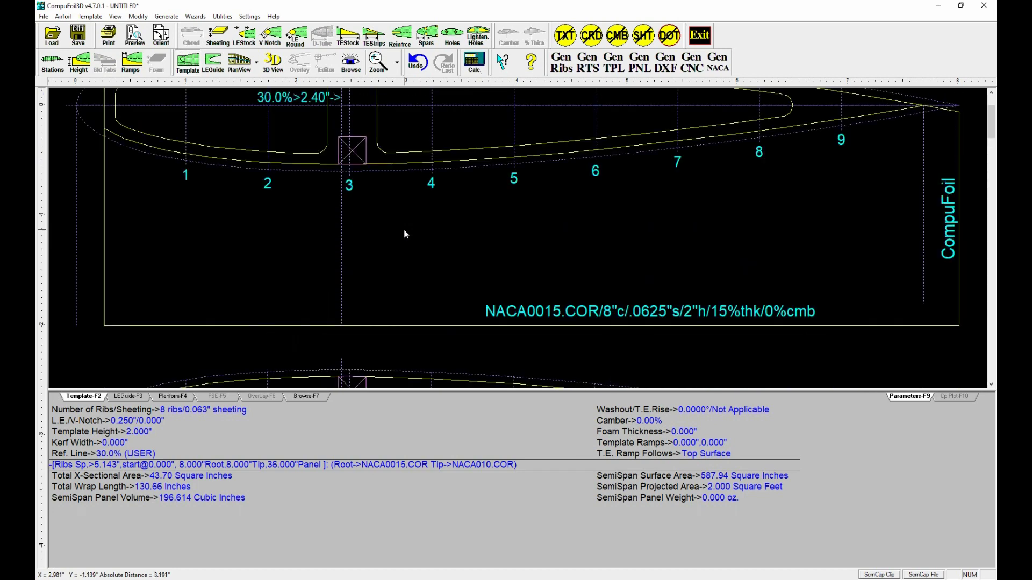
# Set the template height to 0.5 inches
pyautogui.scroll(3, 405, 235)
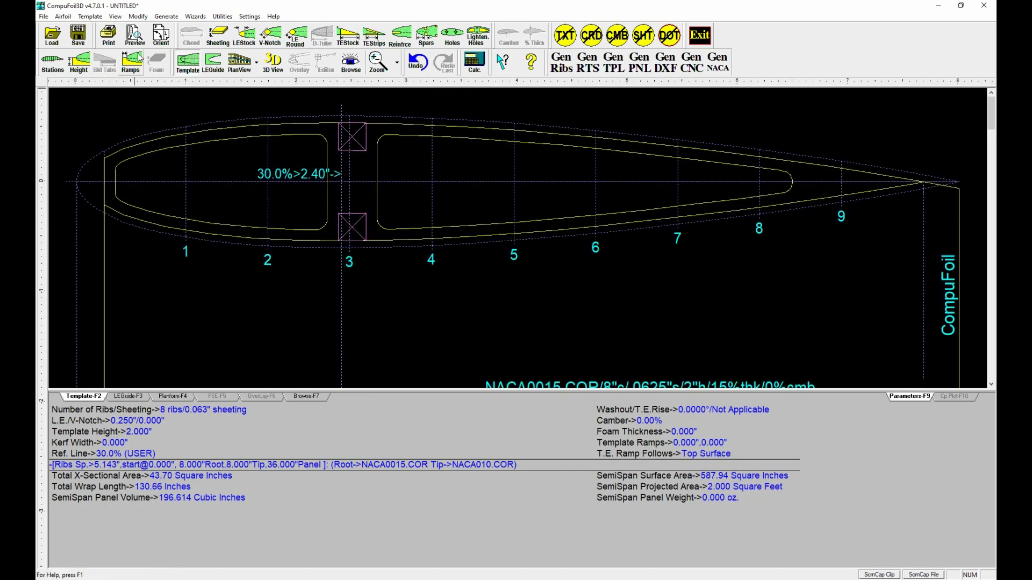
pyautogui.click(79, 67)
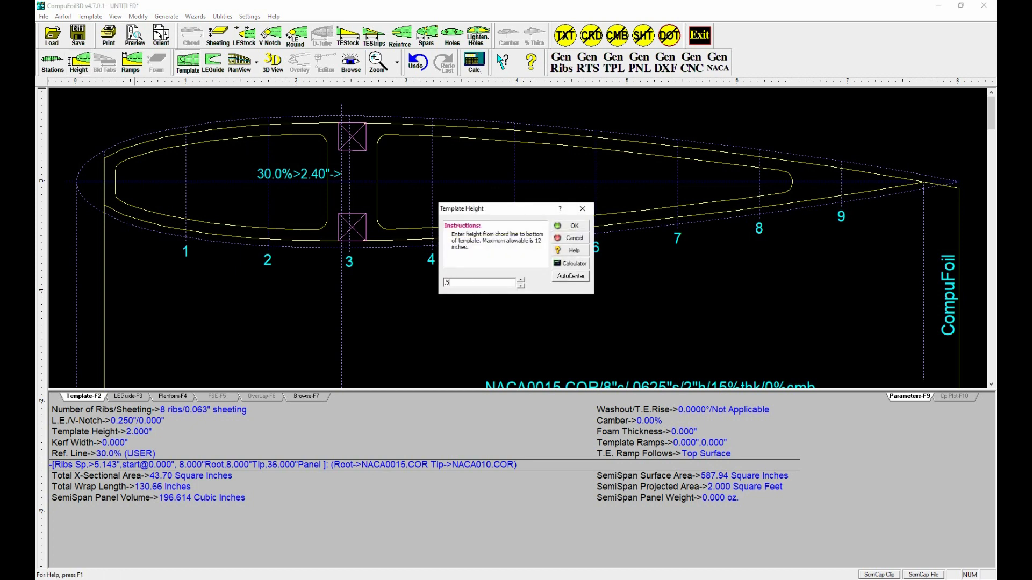
pyautogui.click(570, 225)
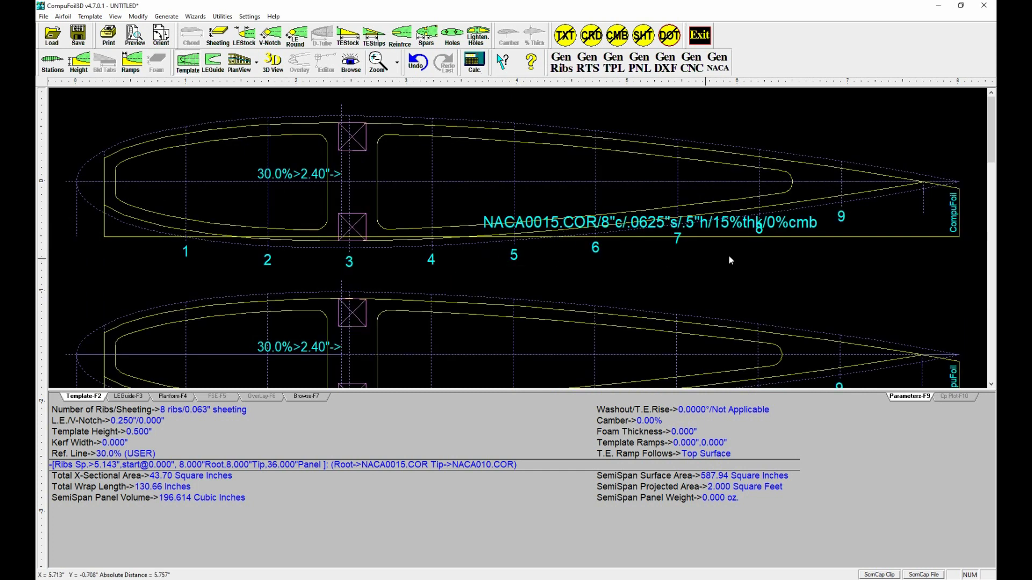
# Try a template height of 0.25 inches for the rib set
pyautogui.click(80, 63)
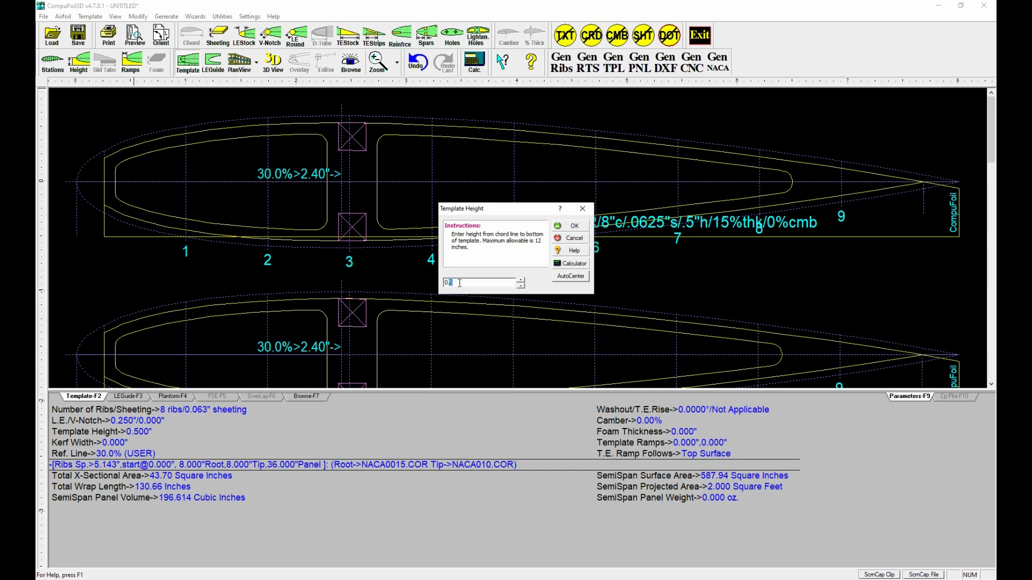
pyautogui.click(569, 227)
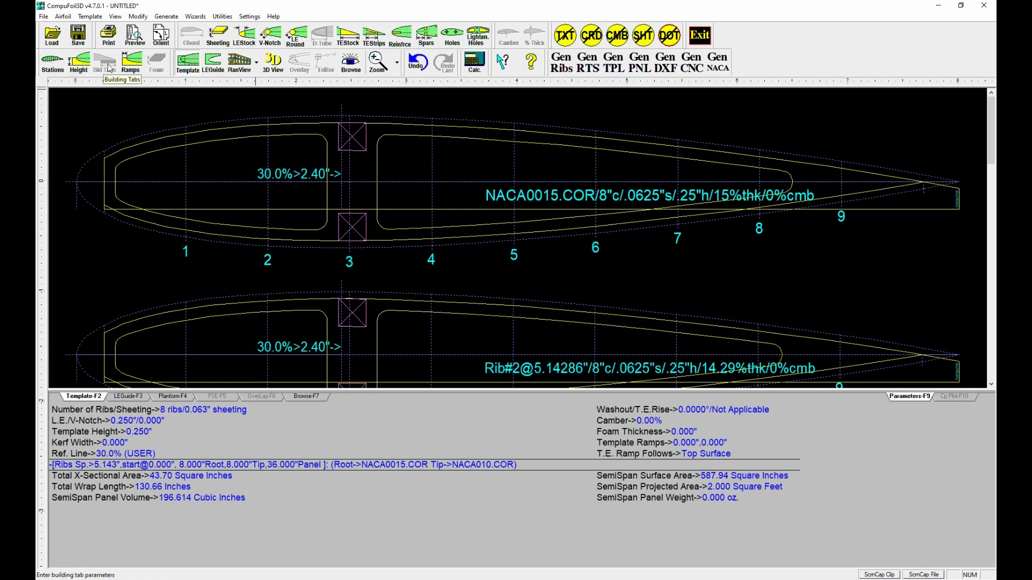
# Set the template height to 0 so the ribs have no base below them
pyautogui.click(79, 62)
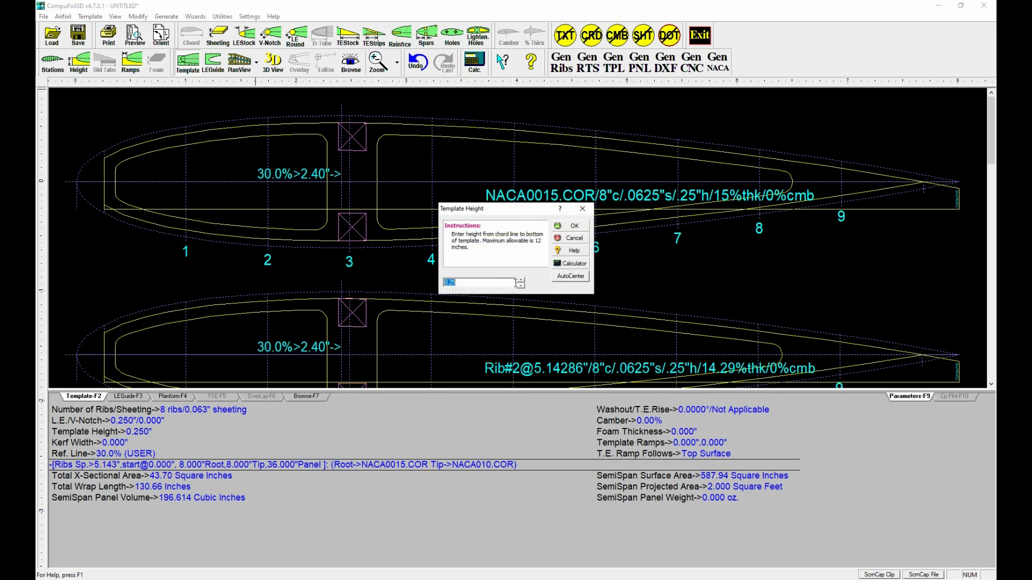
pyautogui.write('0')
pyautogui.click(574, 226)
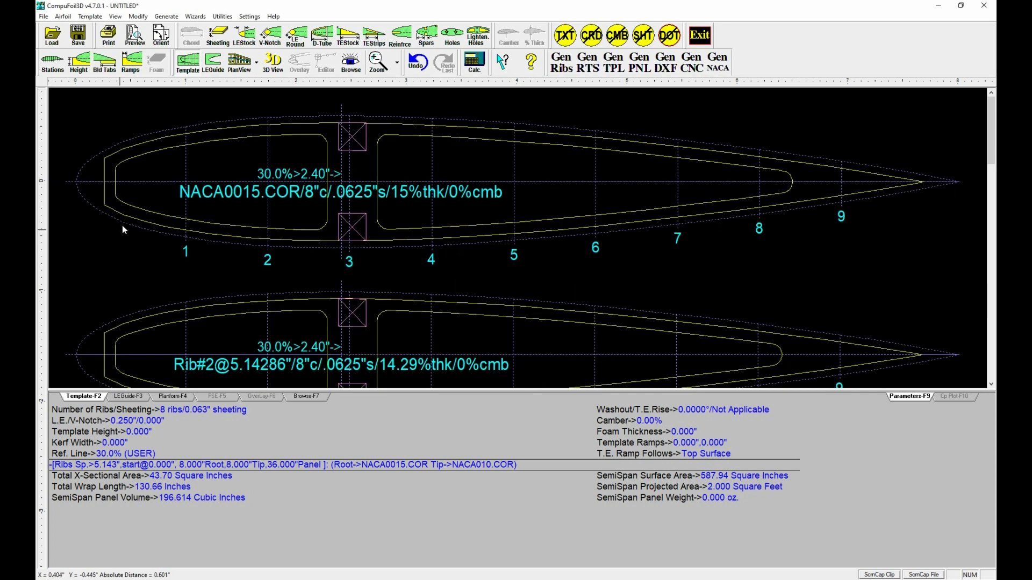
# Enable 0.5-inch-wide leading and trailing edge building tabs with a 0.5-inch tab height, and check them across the rib set
pyautogui.click(100, 68)
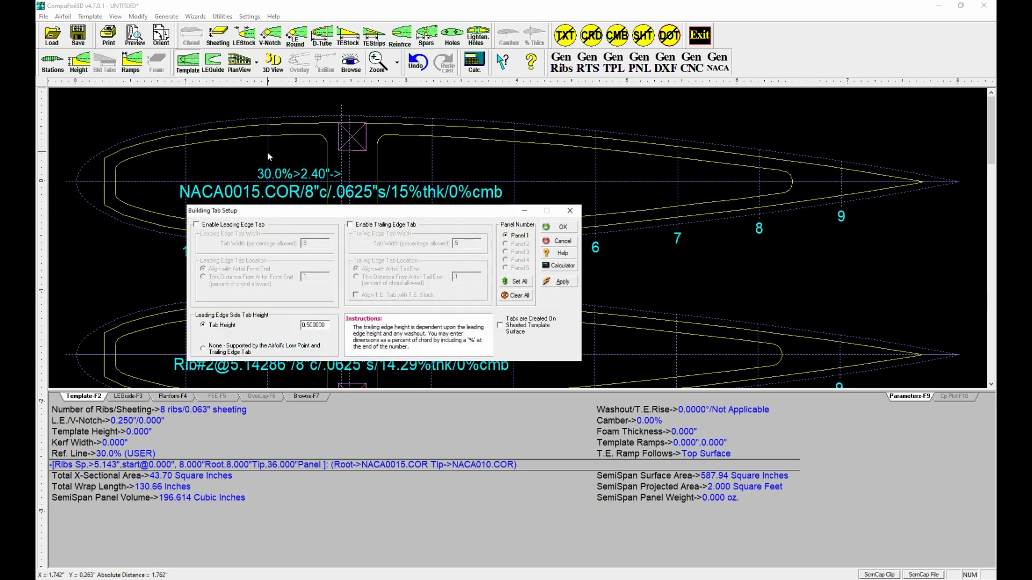
pyautogui.click(197, 225)
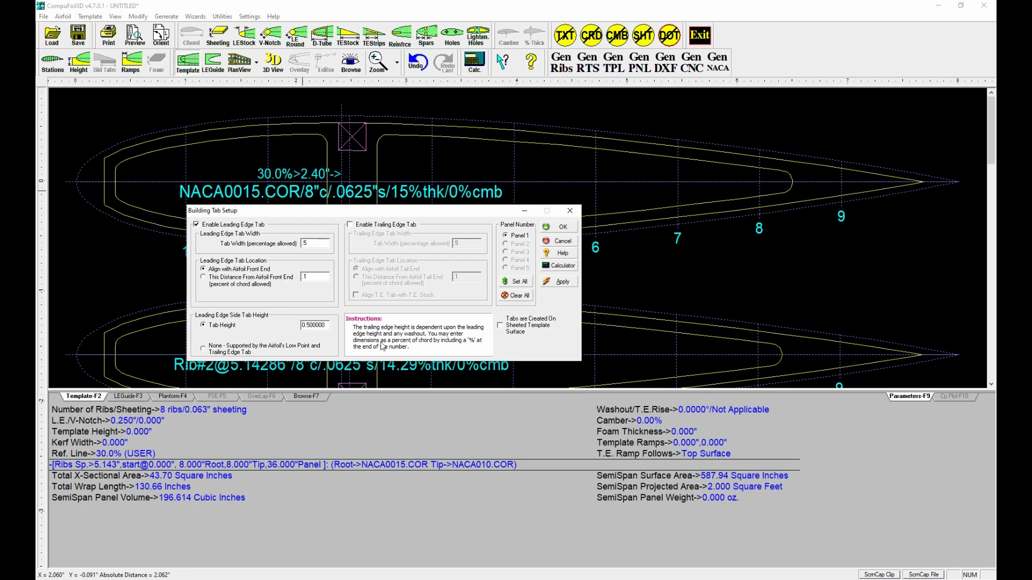
pyautogui.click(560, 283)
pyautogui.click(350, 225)
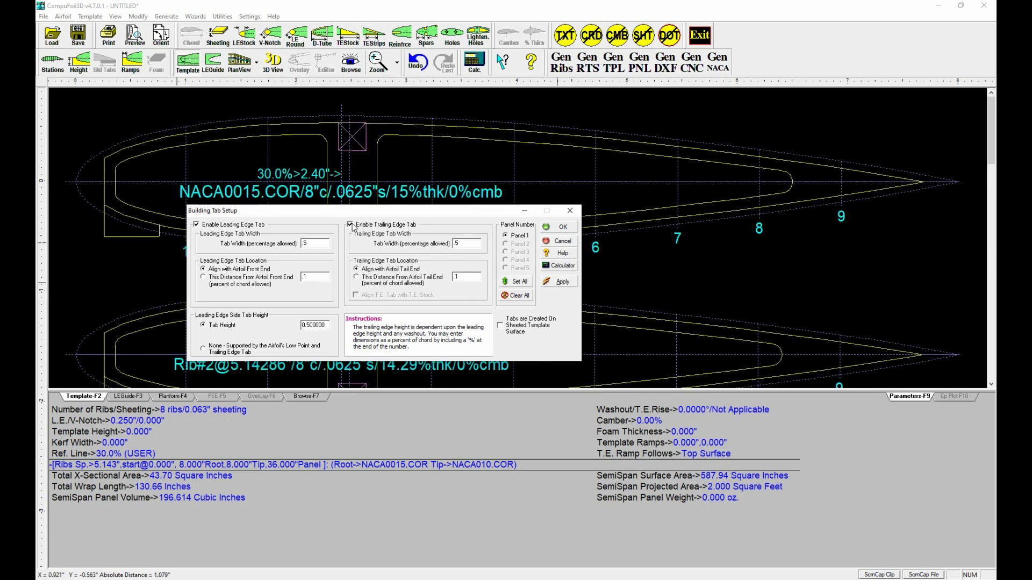
pyautogui.click(560, 283)
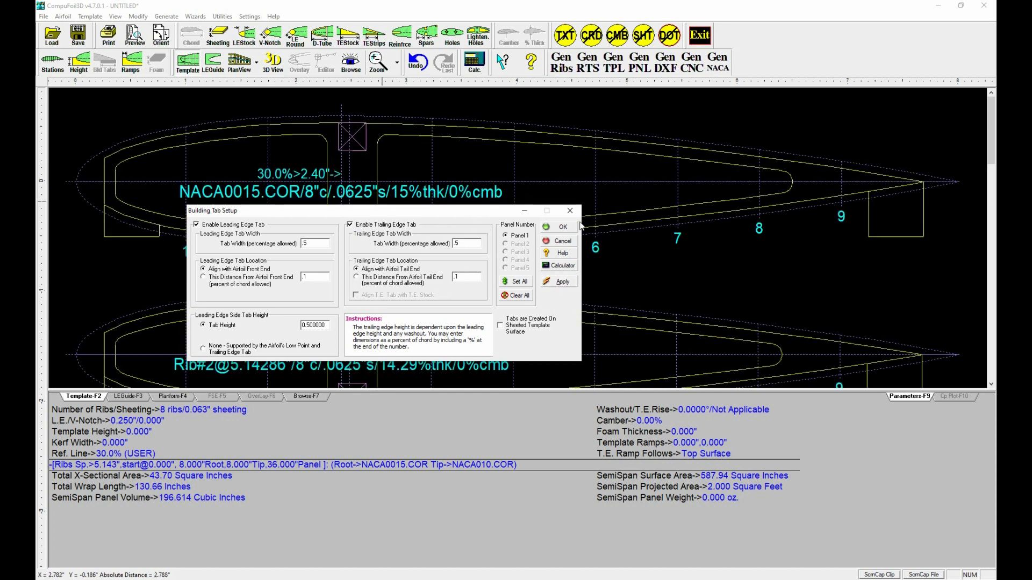
pyautogui.click(562, 227)
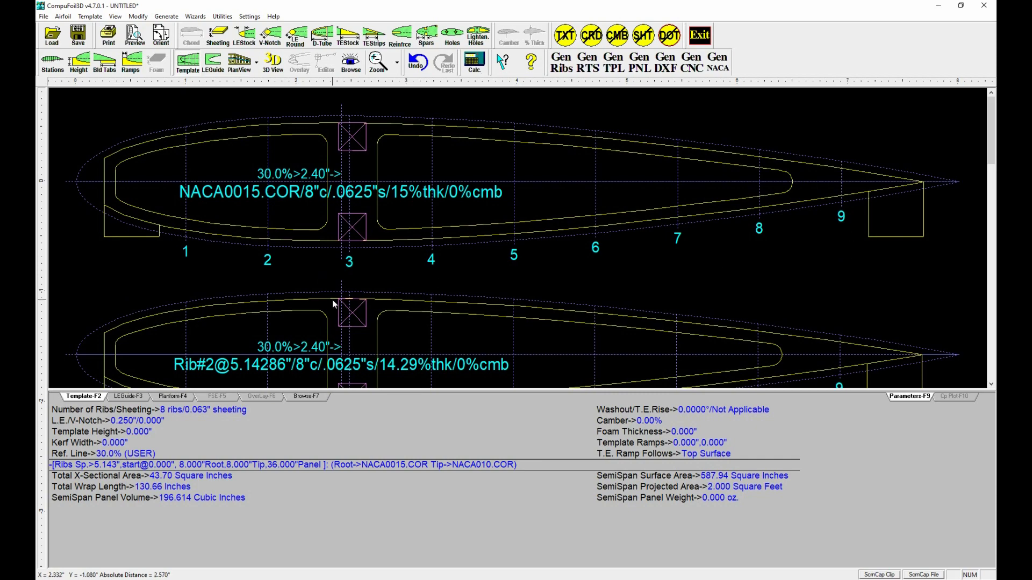
pyautogui.scroll(-10, 333, 304)
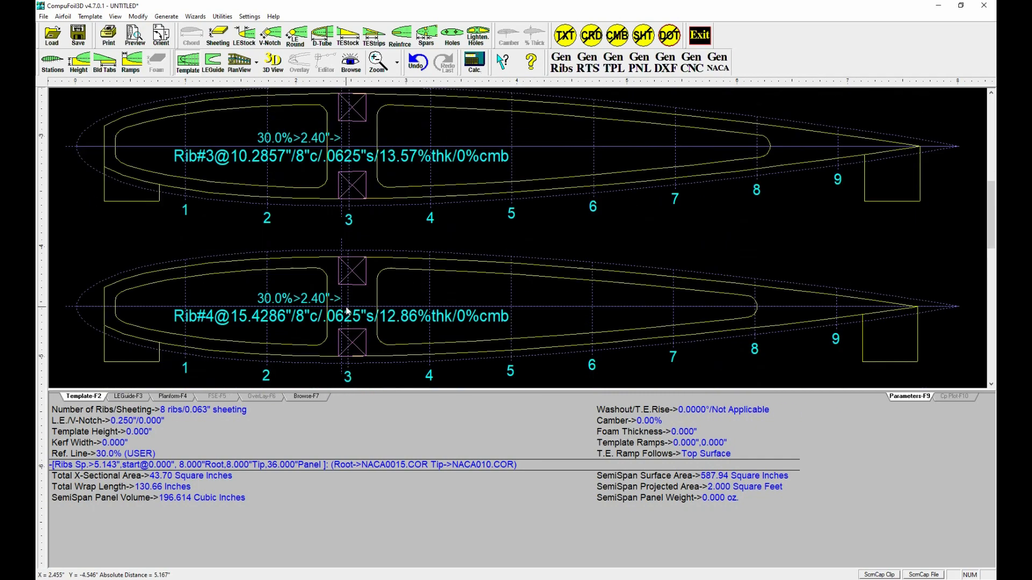
pyautogui.scroll(-18, 346, 312)
pyautogui.scroll(10, 347, 312)
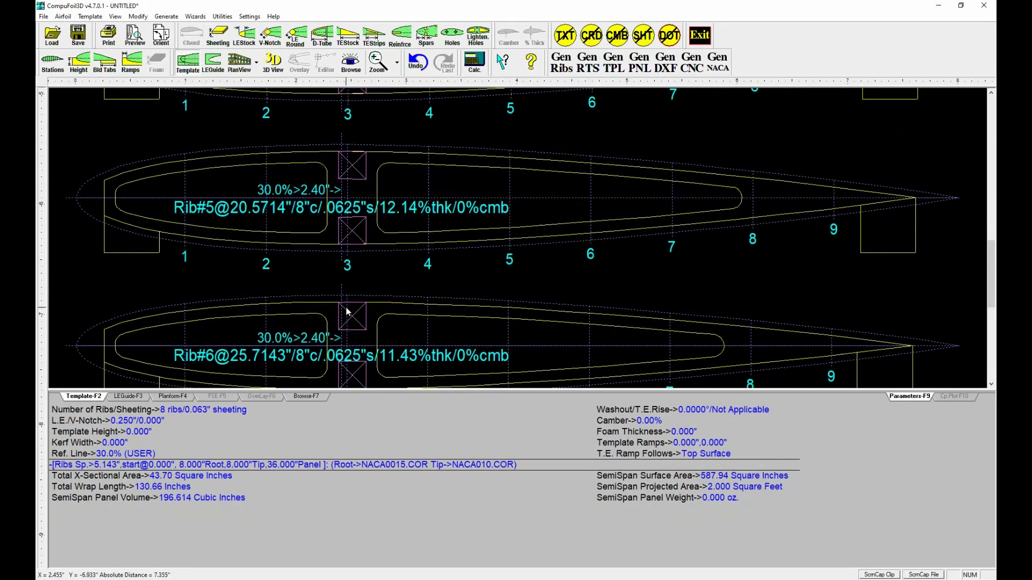
pyautogui.scroll(20, 346, 312)
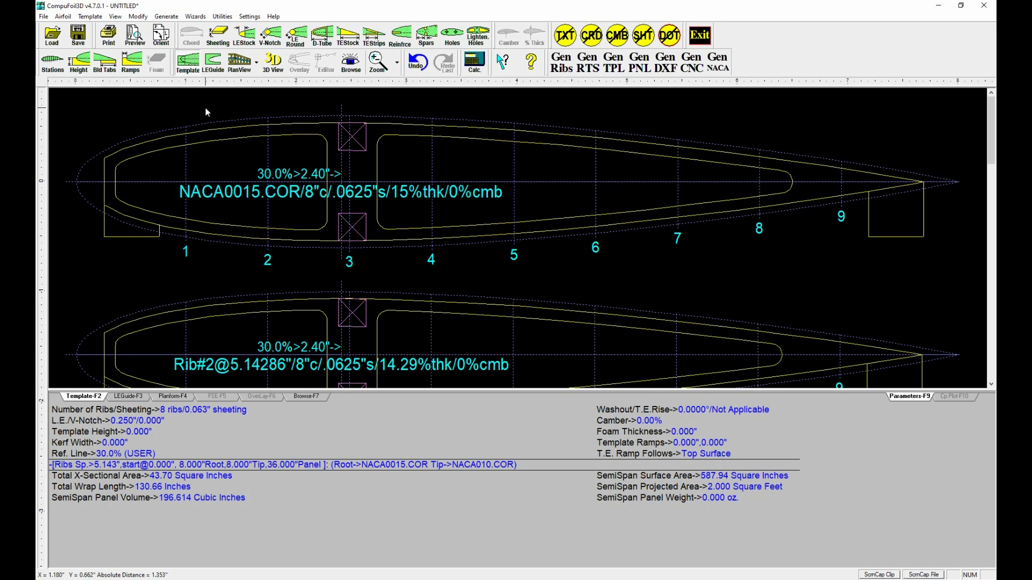
# Open the recent 001Ell-2 wing file without saving changes to the untitled template
pyautogui.click(43, 17)
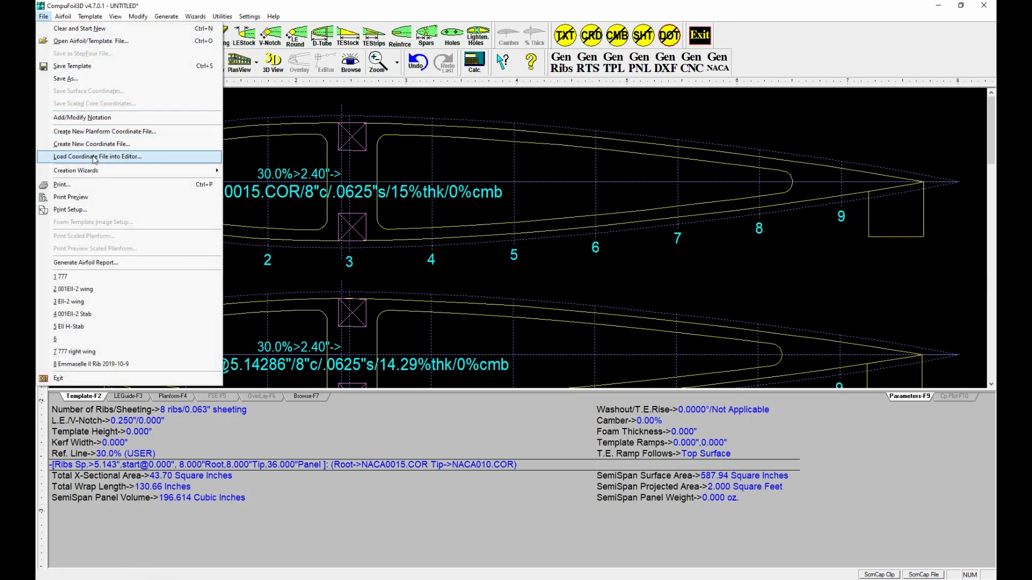
pyautogui.click(92, 292)
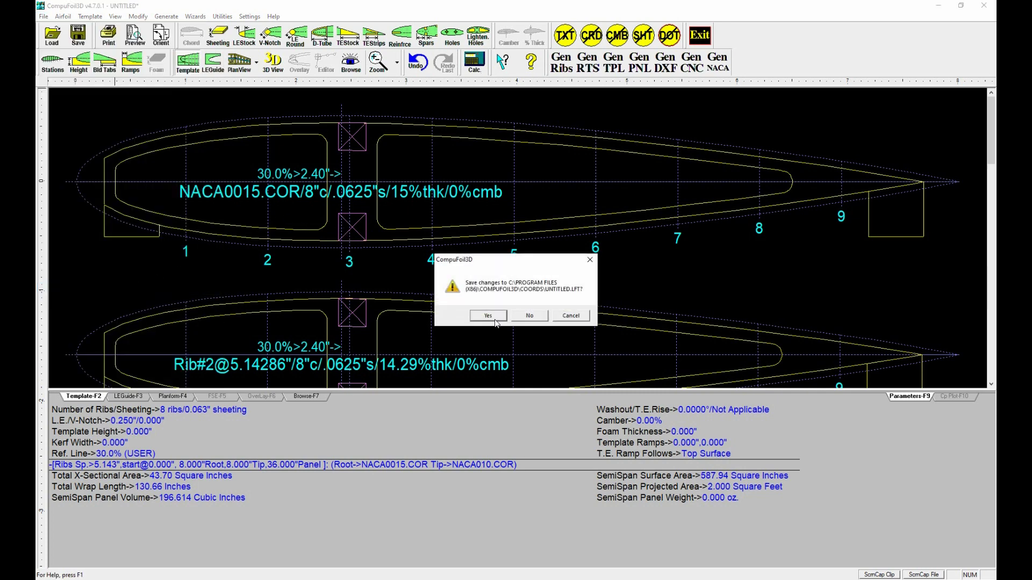
pyautogui.click(532, 316)
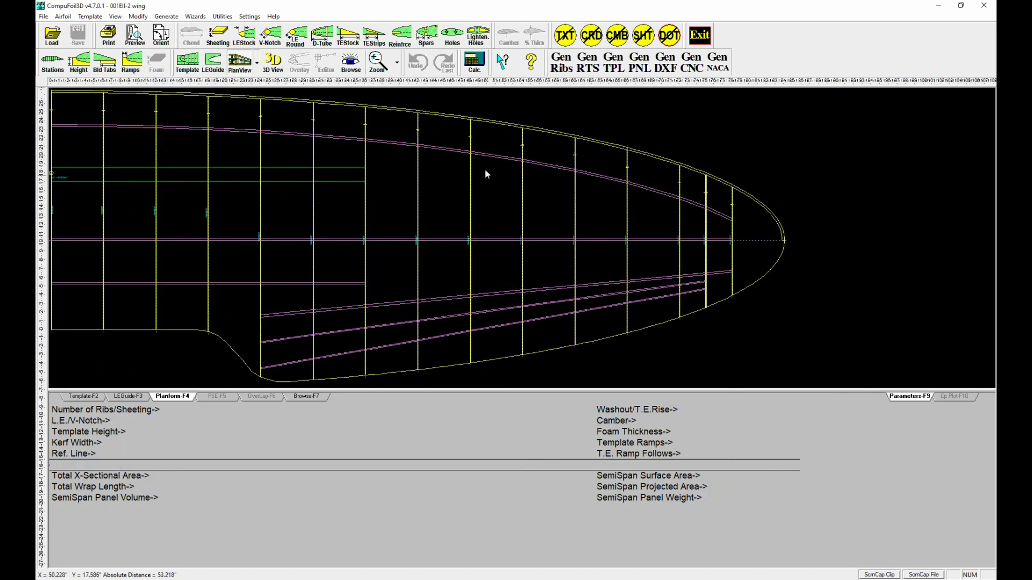
# Inspect the elliptical wing's ribs and spars in the 3D view from several angles, and close that view
pyautogui.click(274, 61)
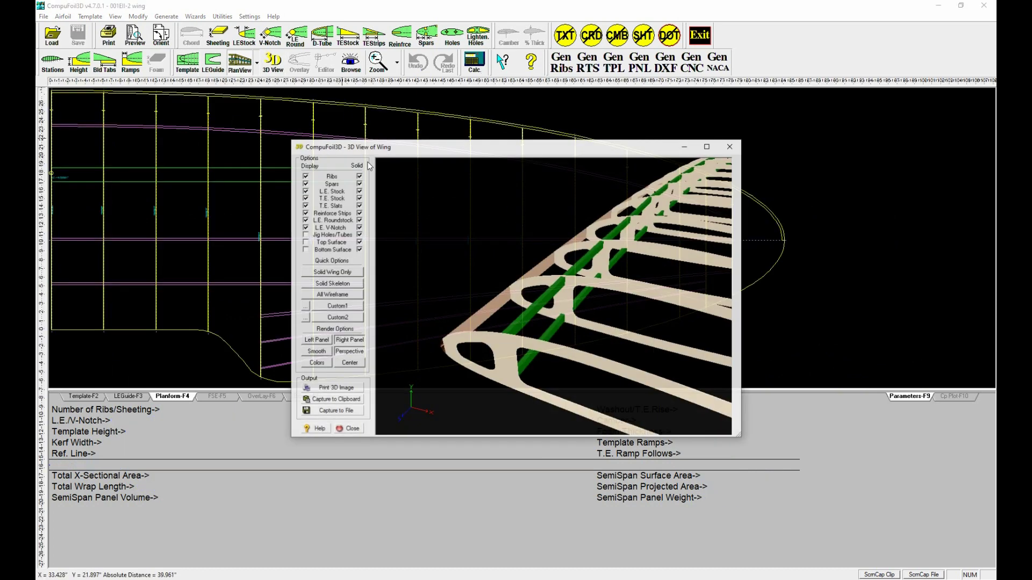
pyautogui.moveTo(582, 301); pyautogui.dragTo(573, 345)
pyautogui.scroll(-5, 516, 300)
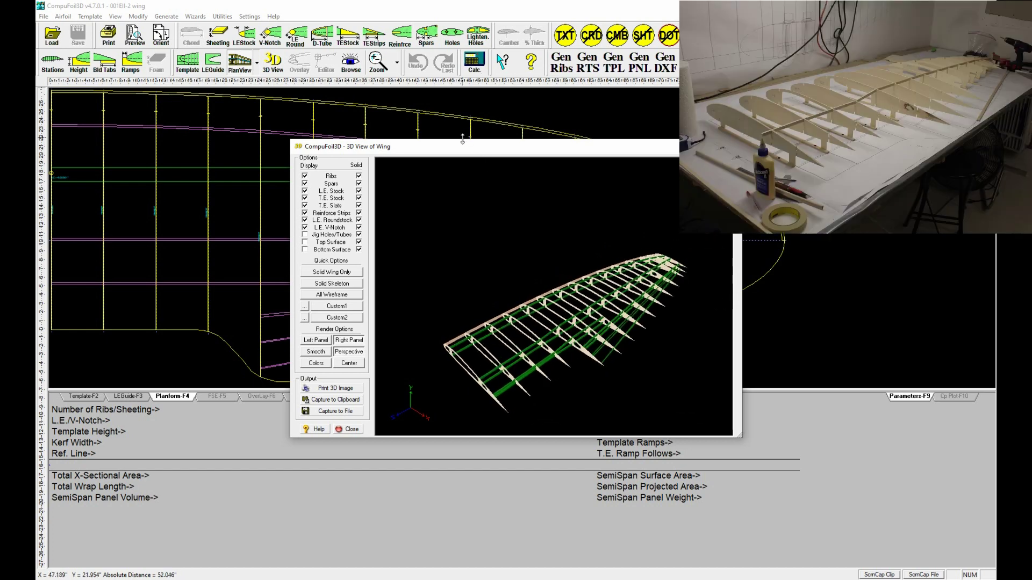
pyautogui.moveTo(466, 146); pyautogui.dragTo(264, 125)
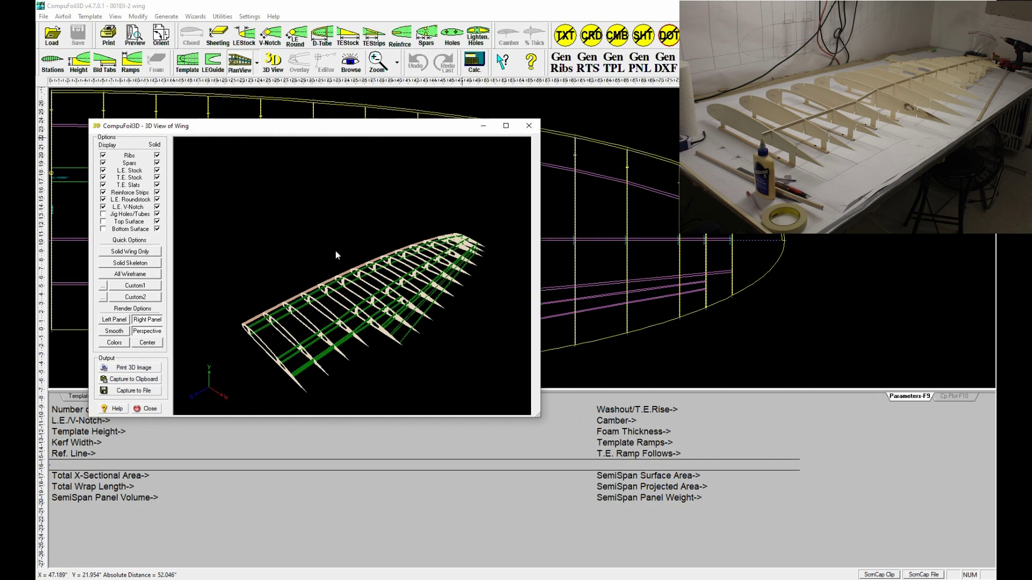
pyautogui.moveTo(316, 280); pyautogui.dragTo(297, 290)
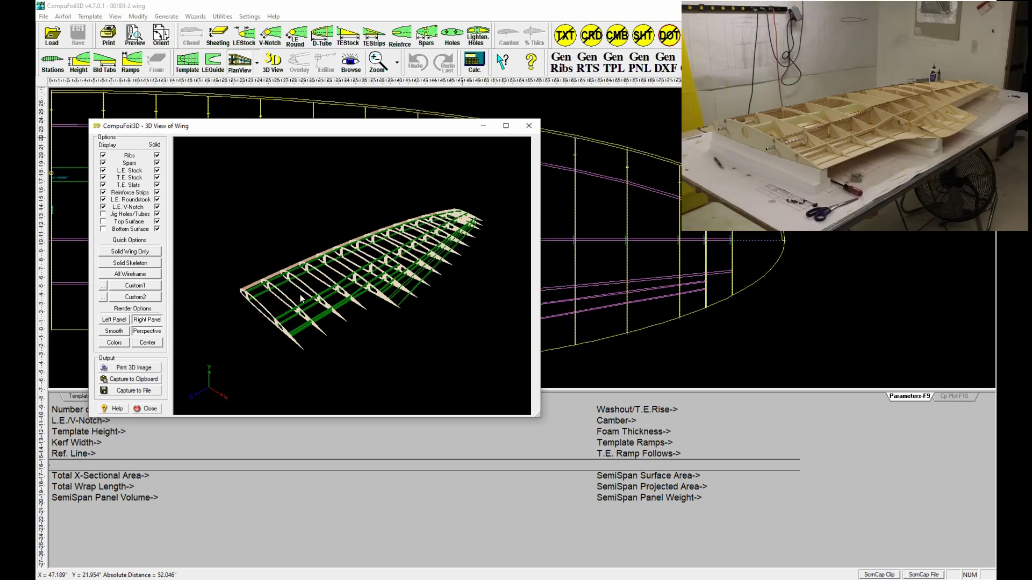
pyautogui.click(529, 126)
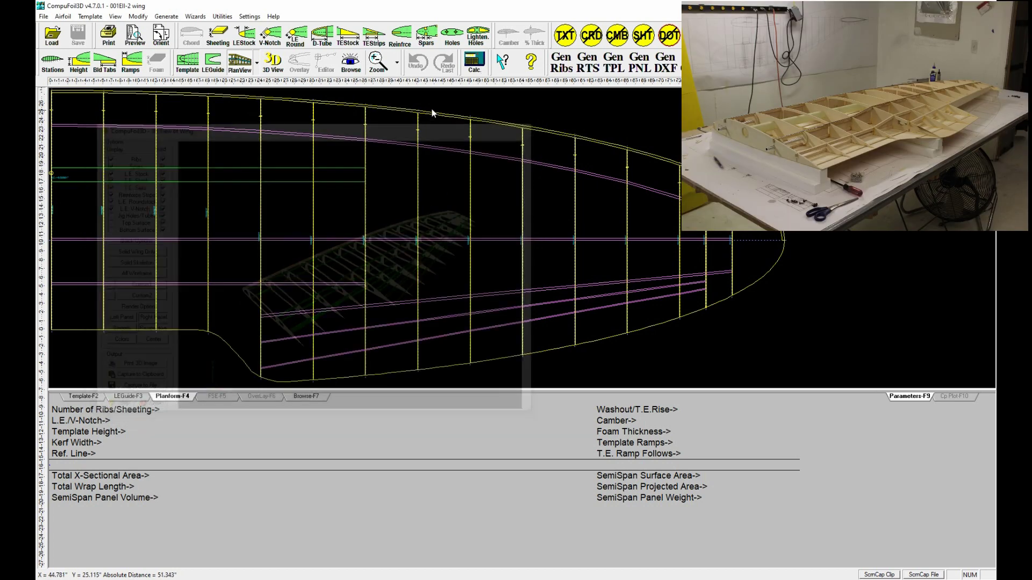
# Look through the wing's rib templates for their building tabs, lightening holes and spar slots, and return to the planform
pyautogui.click(201, 63)
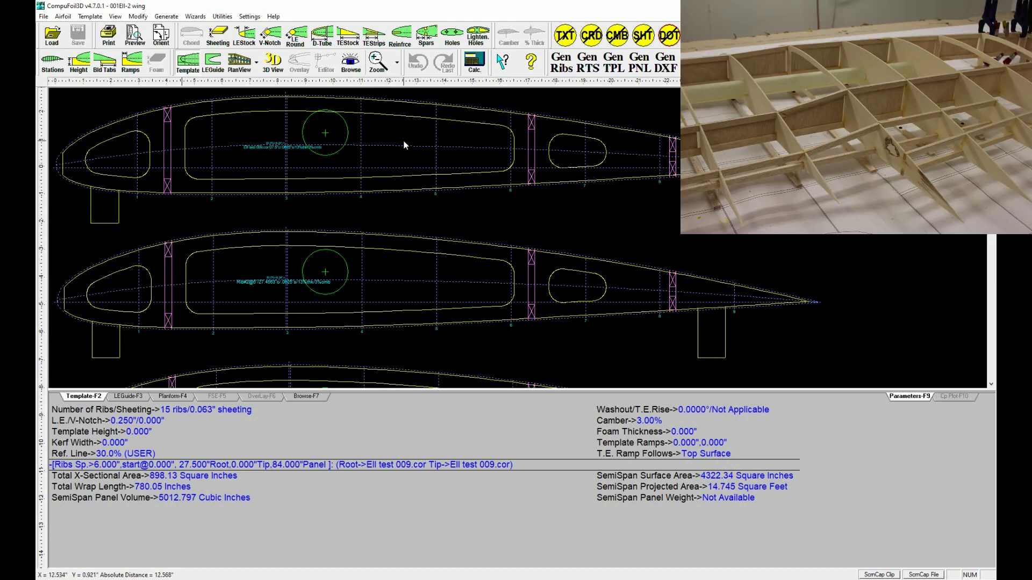
pyautogui.scroll(-6, 329, 160)
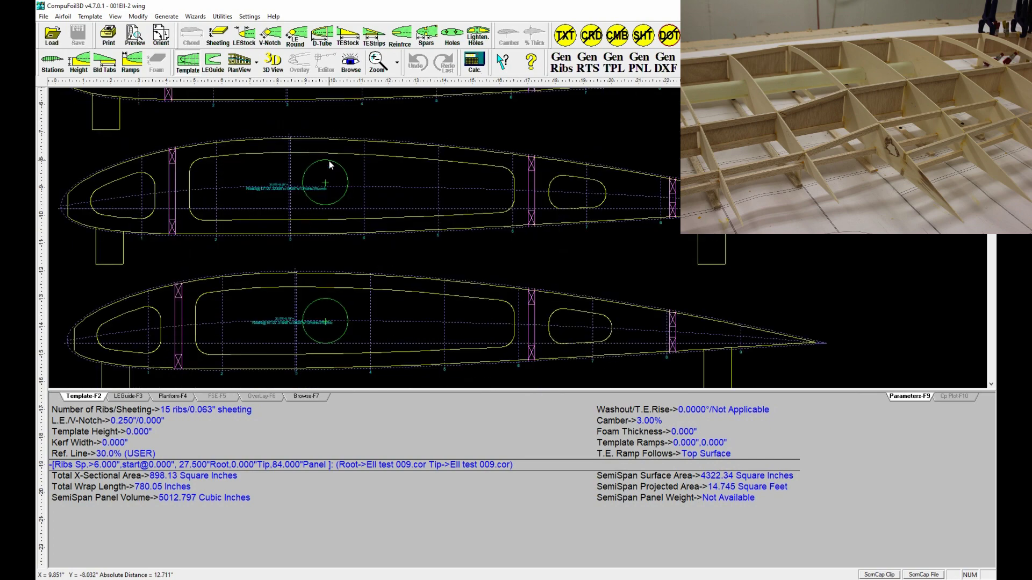
pyautogui.scroll(-8, 329, 160)
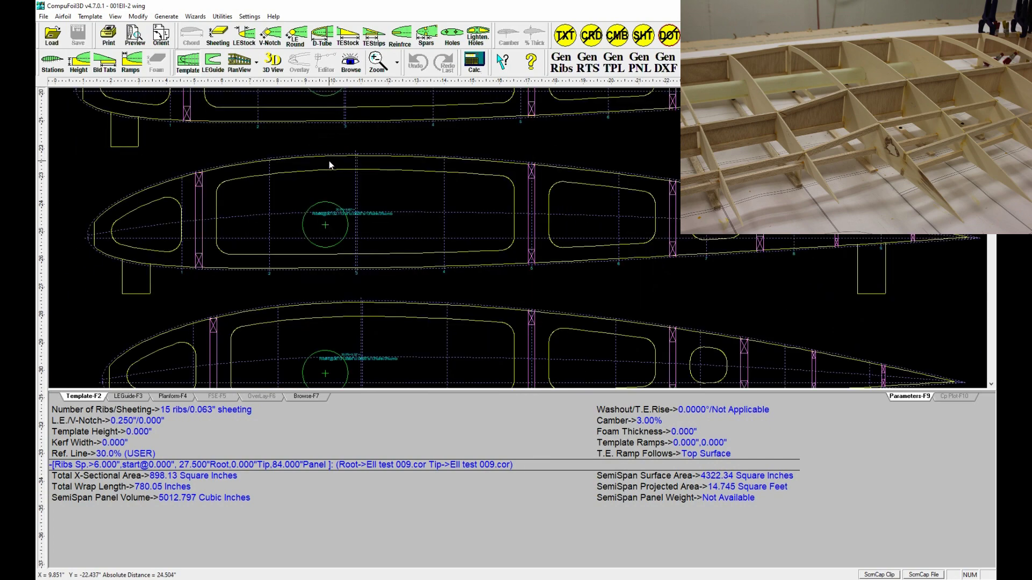
pyautogui.scroll(-10, 329, 160)
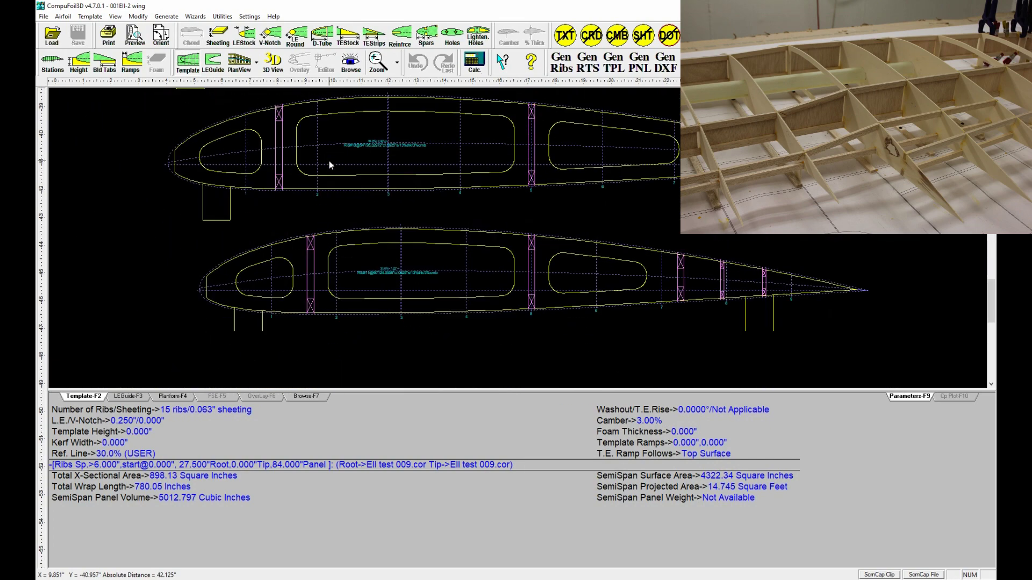
pyautogui.scroll(-4, 329, 161)
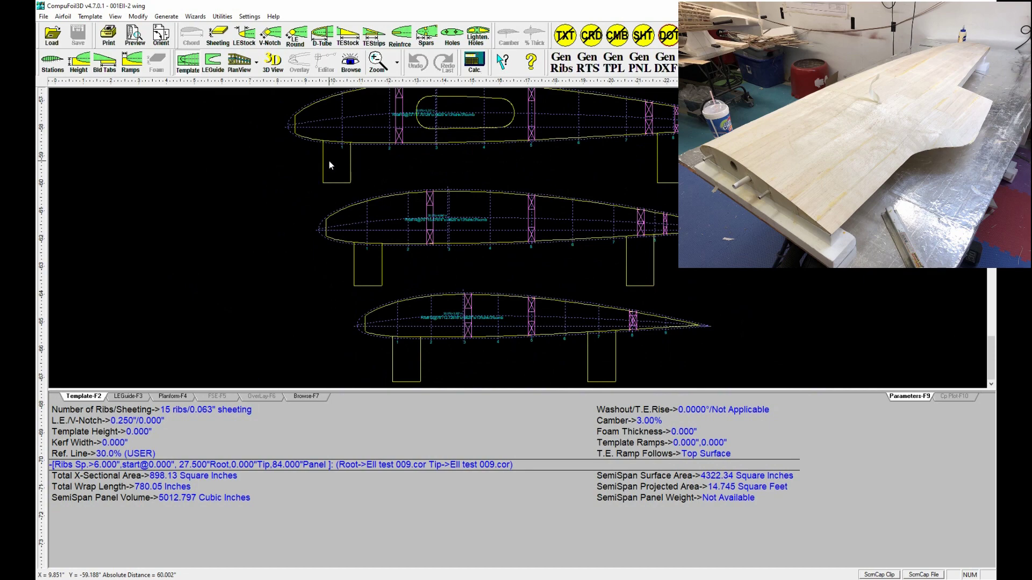
pyautogui.scroll(5, 329, 160)
pyautogui.scroll(-8, 329, 161)
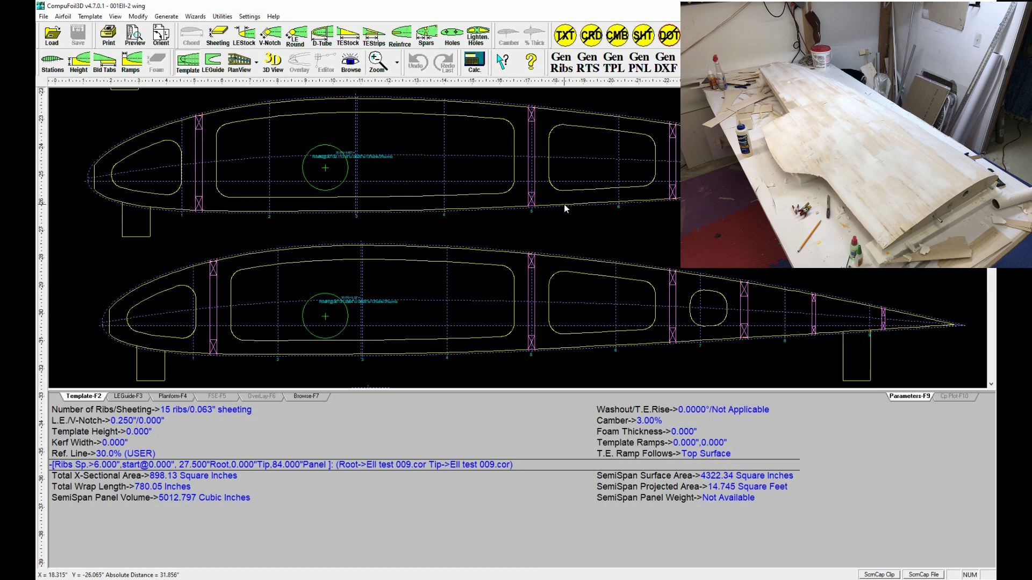
pyautogui.click(242, 65)
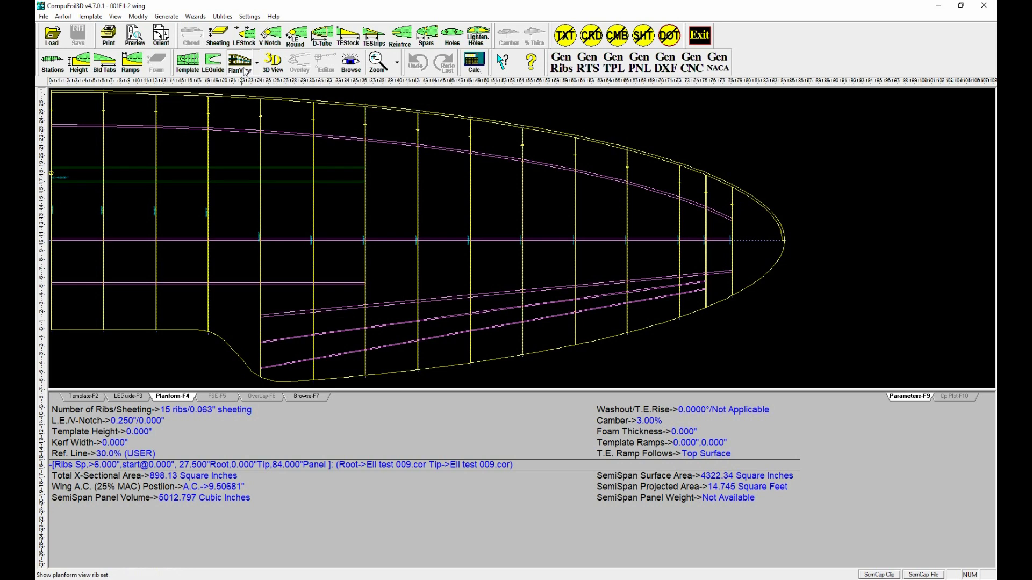
# Open the recent 001Ell-2 Stab file and display its planform
pyautogui.click(43, 16)
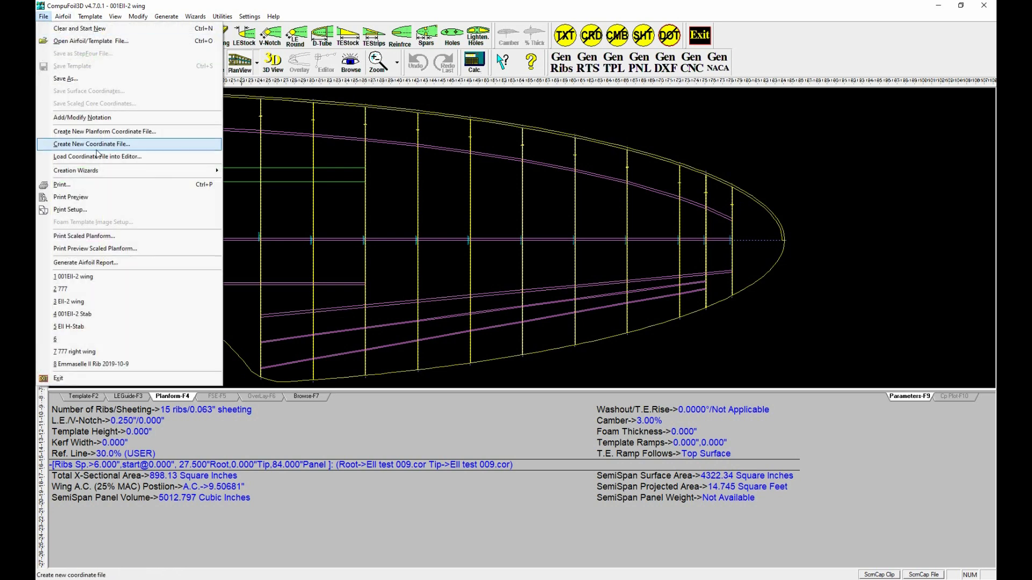
pyautogui.click(113, 313)
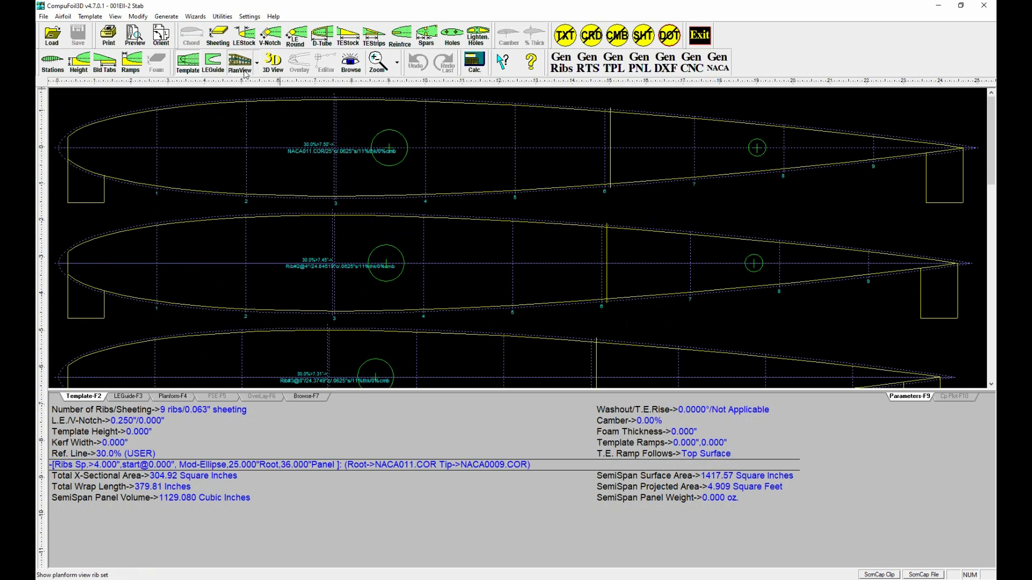
pyautogui.click(240, 62)
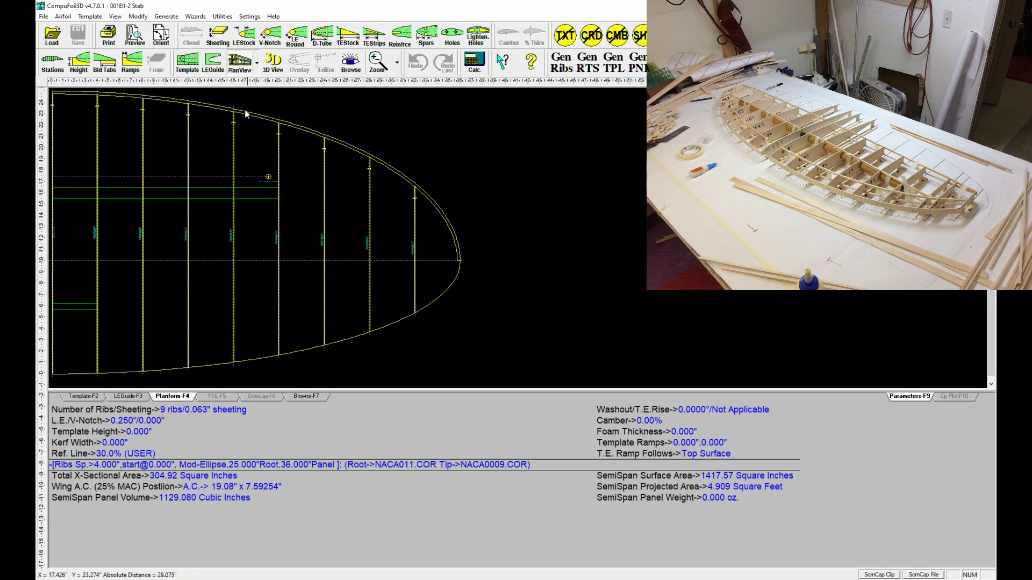
# Look through the stabilizer's rib templates with their building tabs and tube holes, and return to the planform
pyautogui.click(198, 69)
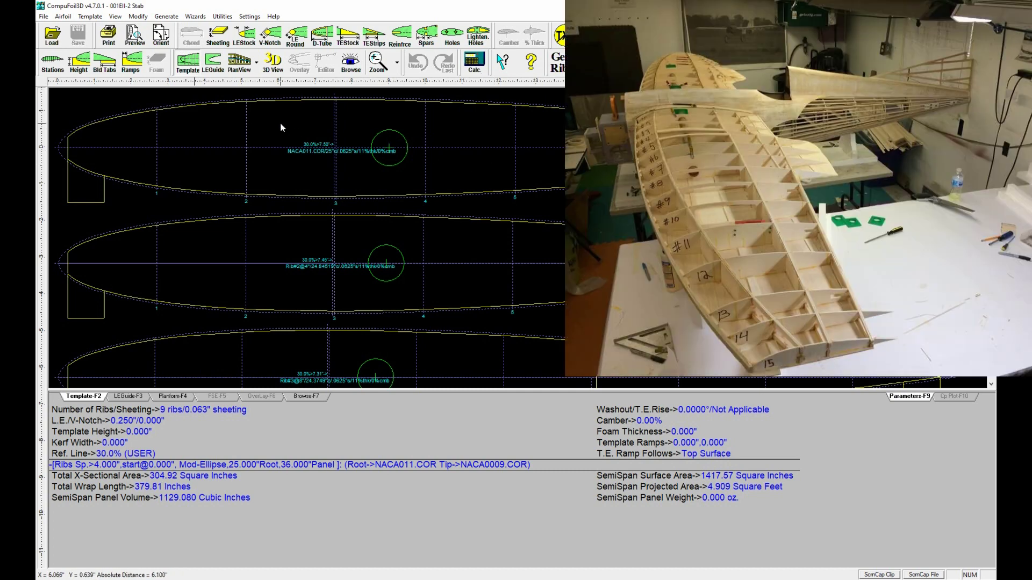
pyautogui.scroll(-2, 280, 124)
pyautogui.scroll(-13, 280, 127)
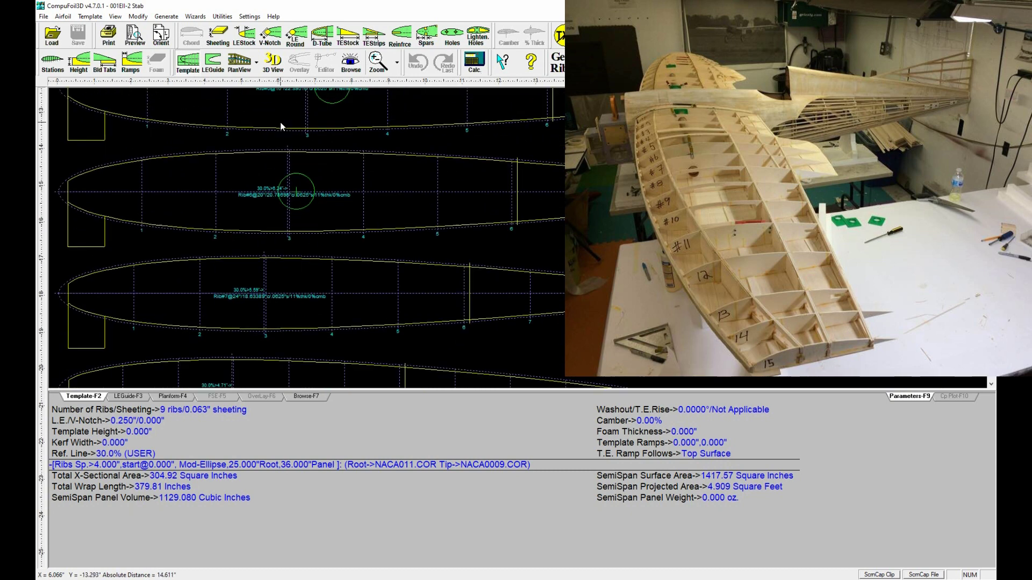
pyautogui.scroll(15, 280, 127)
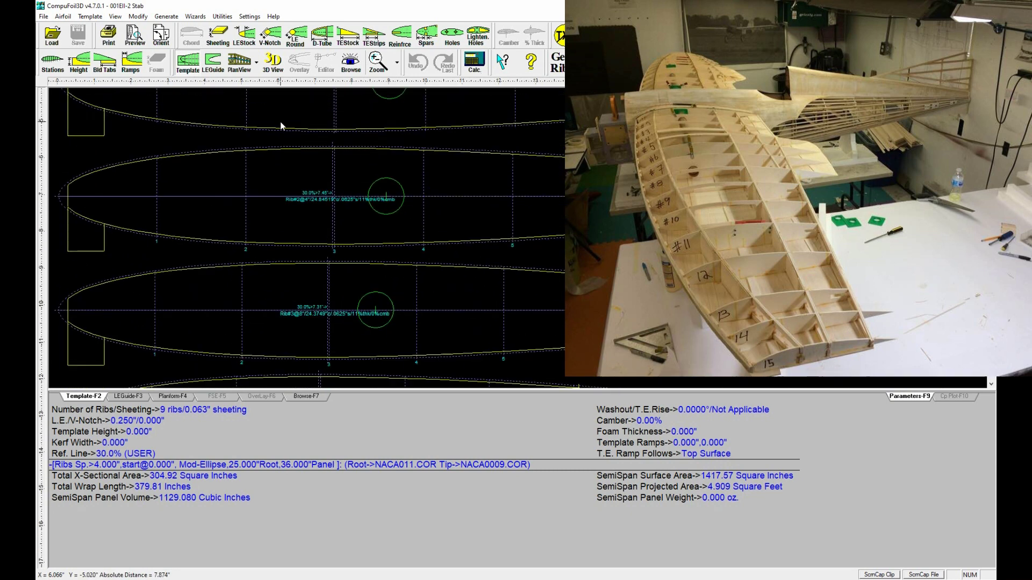
pyautogui.click(239, 62)
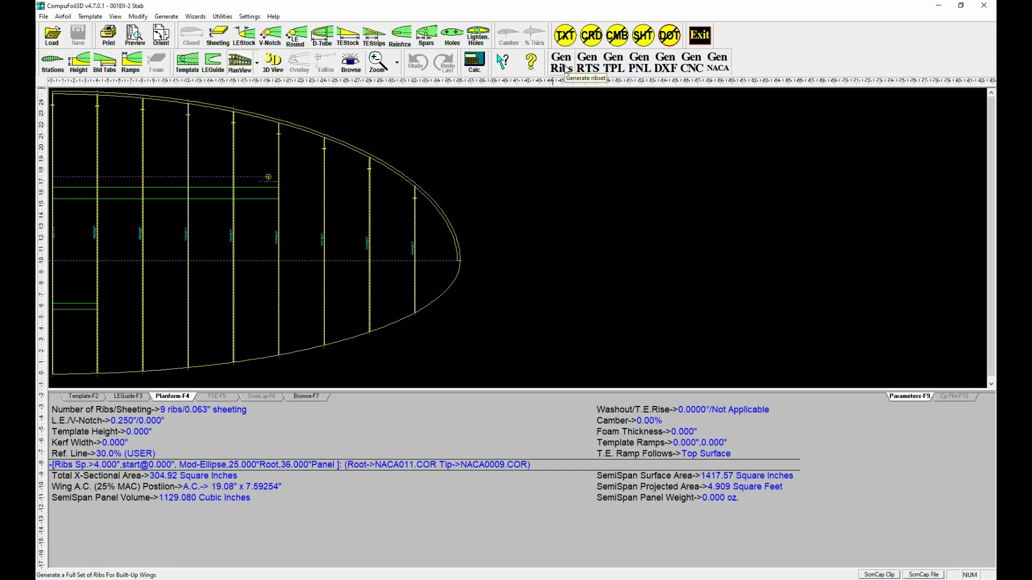
# Clear the stabilizer file to start a new design, and begin generating a full set of ribs for built-ups
pyautogui.click(44, 17)
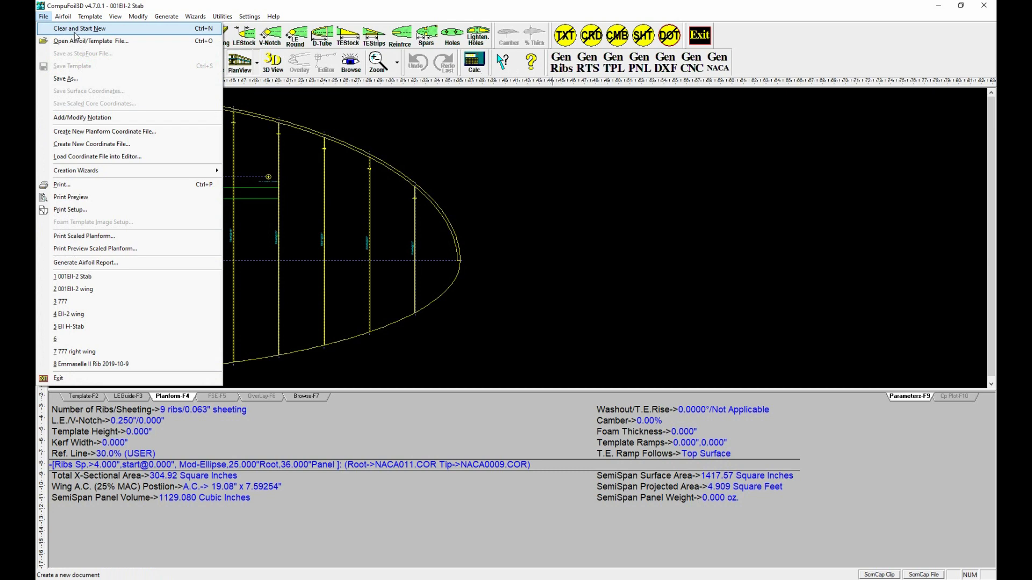
pyautogui.click(76, 29)
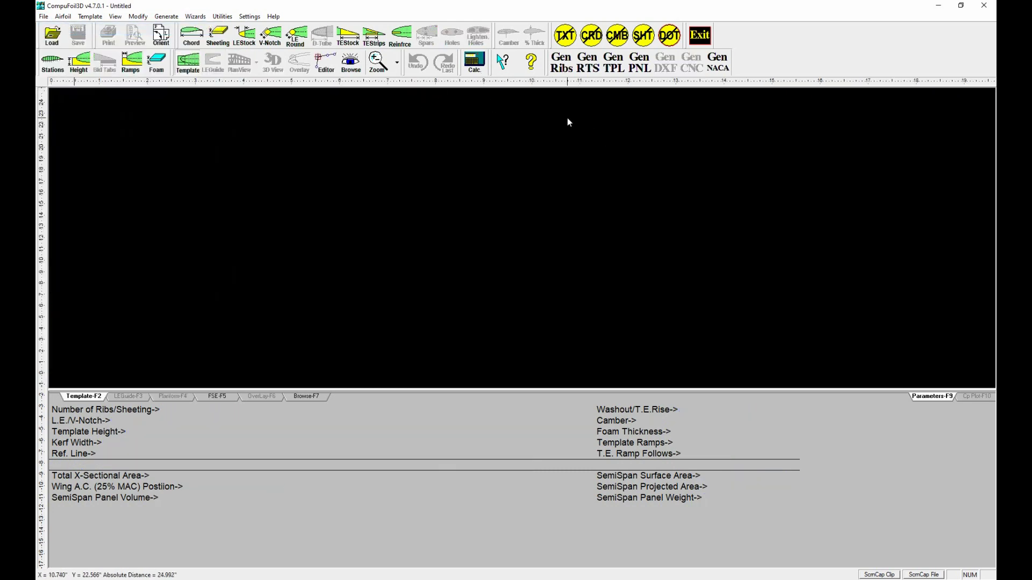
pyautogui.click(561, 63)
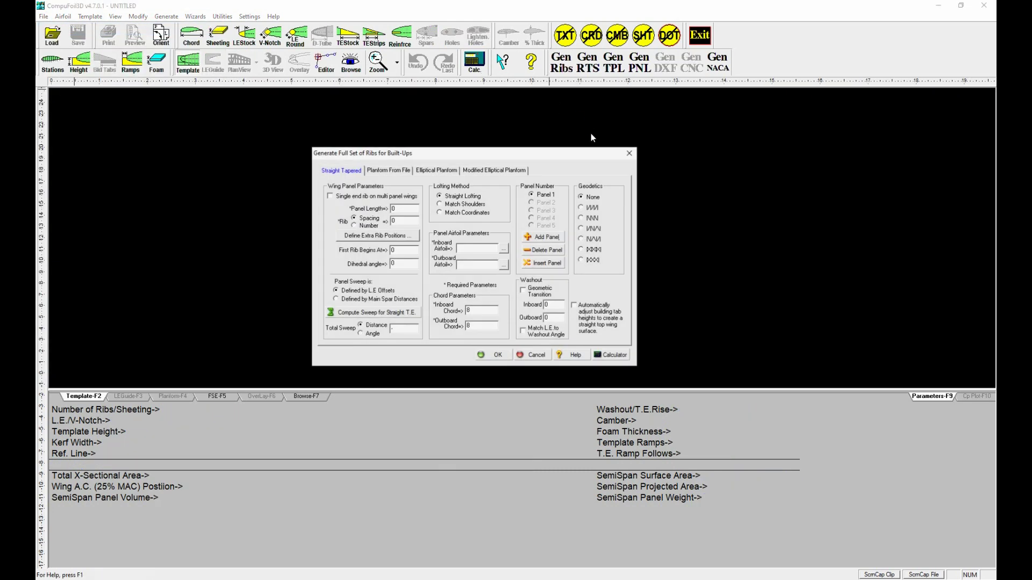
# Define the straight tapered wing with a panel length of 36, a rib spacing of 4 and a total sweep angle of 10
pyautogui.click(398, 209)
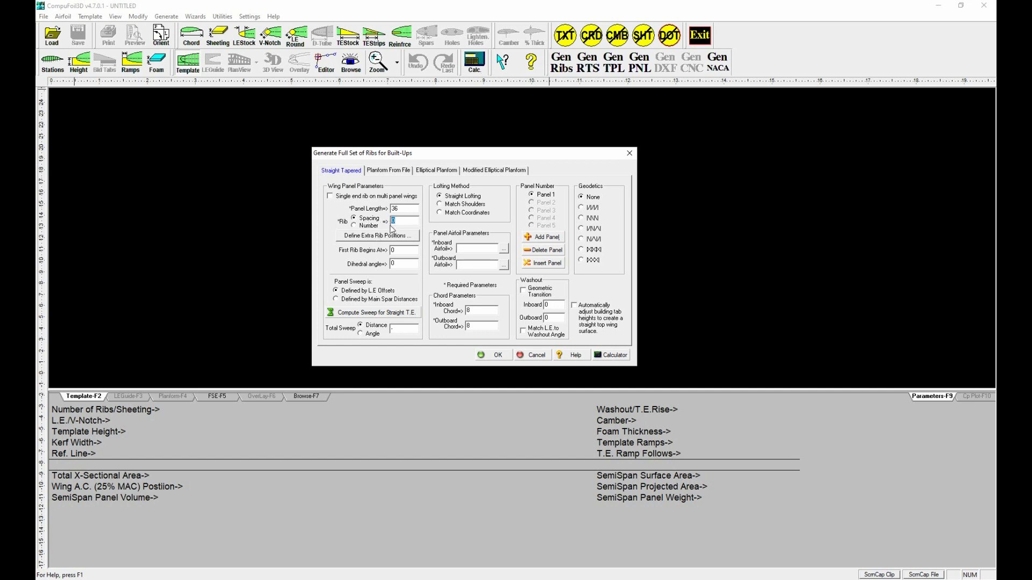
pyautogui.write('4')
pyautogui.click(360, 334)
pyautogui.doubleClick(395, 328)
pyautogui.write('10')
# Load the NACA007 coordinate file as the panel's inboard airfoil
pyautogui.click(504, 249)
pyautogui.scroll(-6, 465, 285)
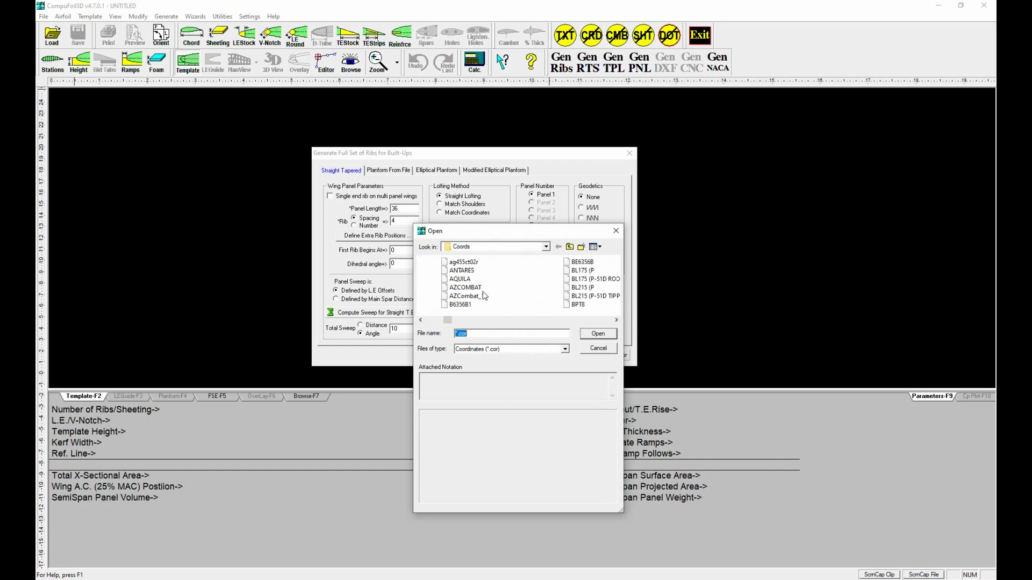
pyautogui.scroll(-8, 485, 295)
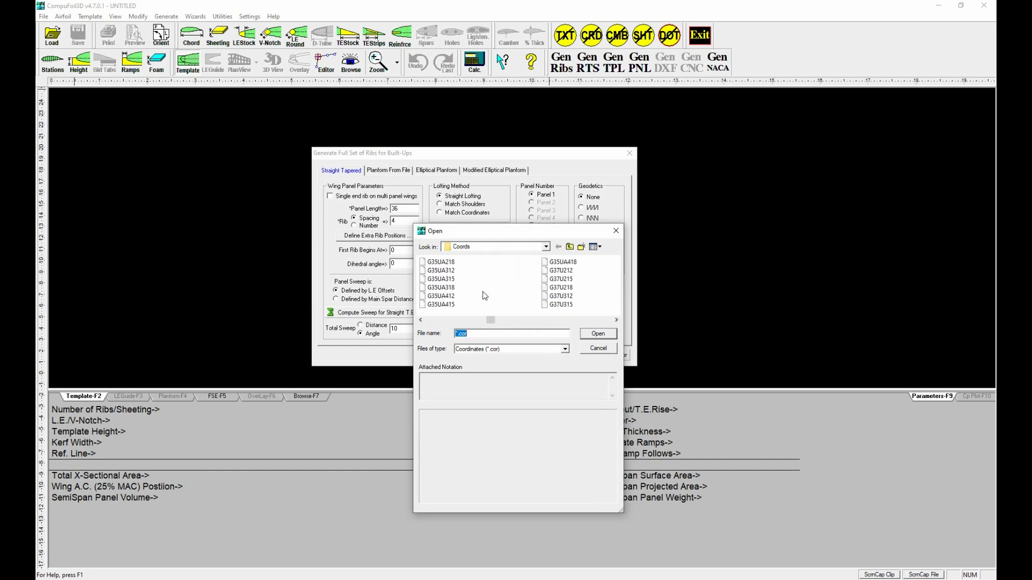
pyautogui.scroll(-8, 485, 296)
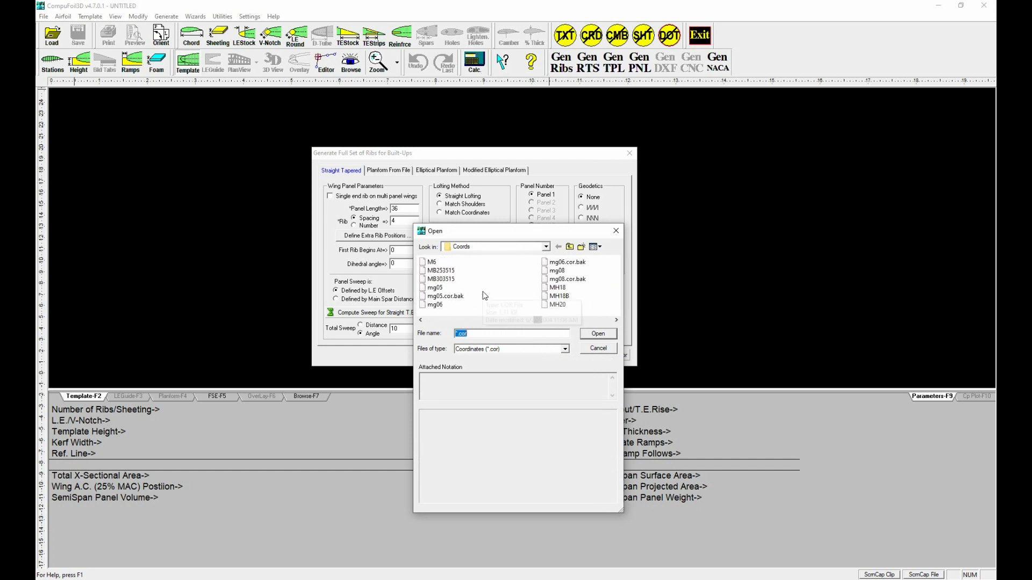
pyautogui.scroll(-3, 485, 296)
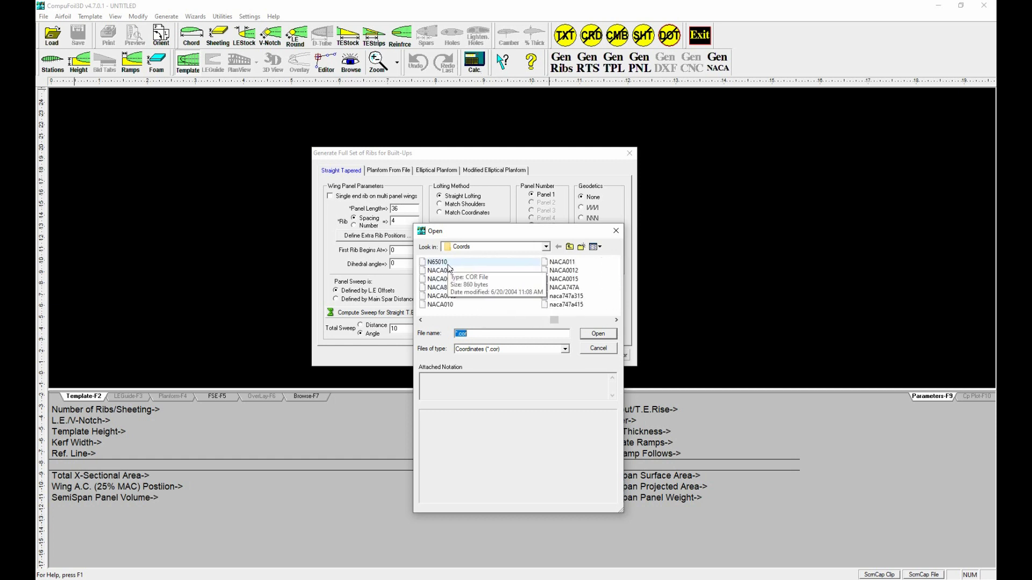
pyautogui.click(532, 270)
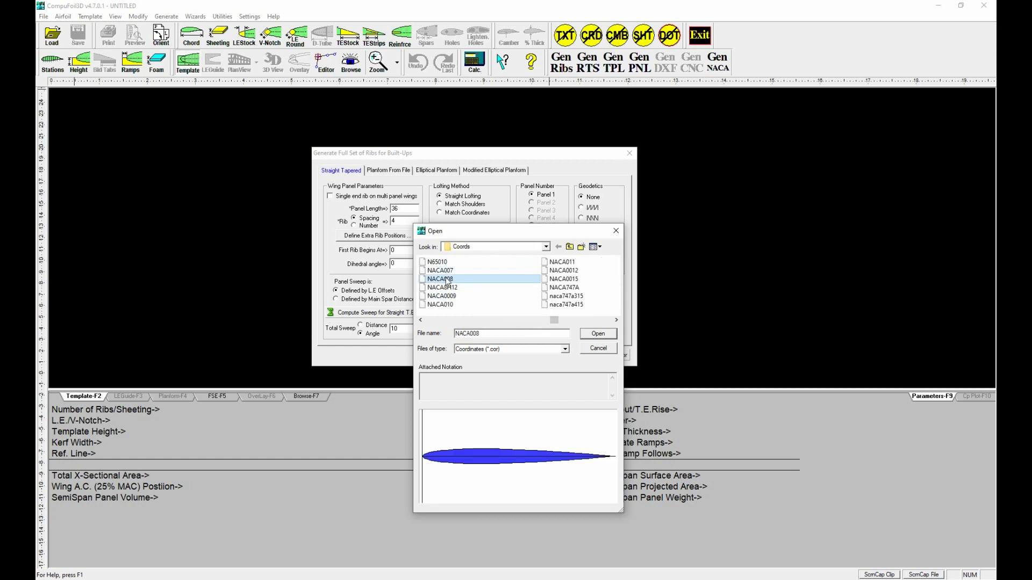
pyautogui.click(600, 335)
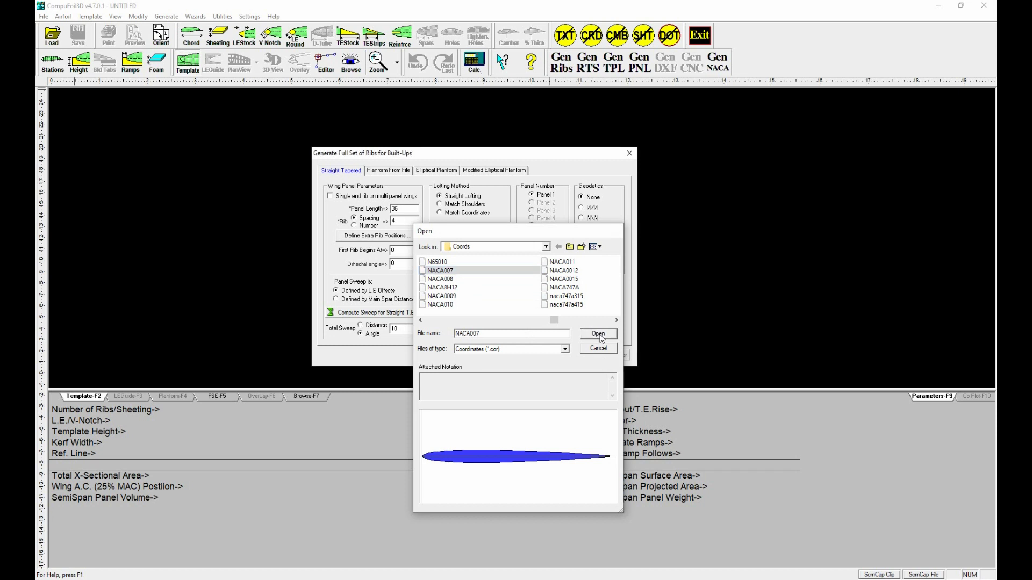
# Load the NACA007 coordinate file as the panel's outboard airfoil
pyautogui.click(503, 266)
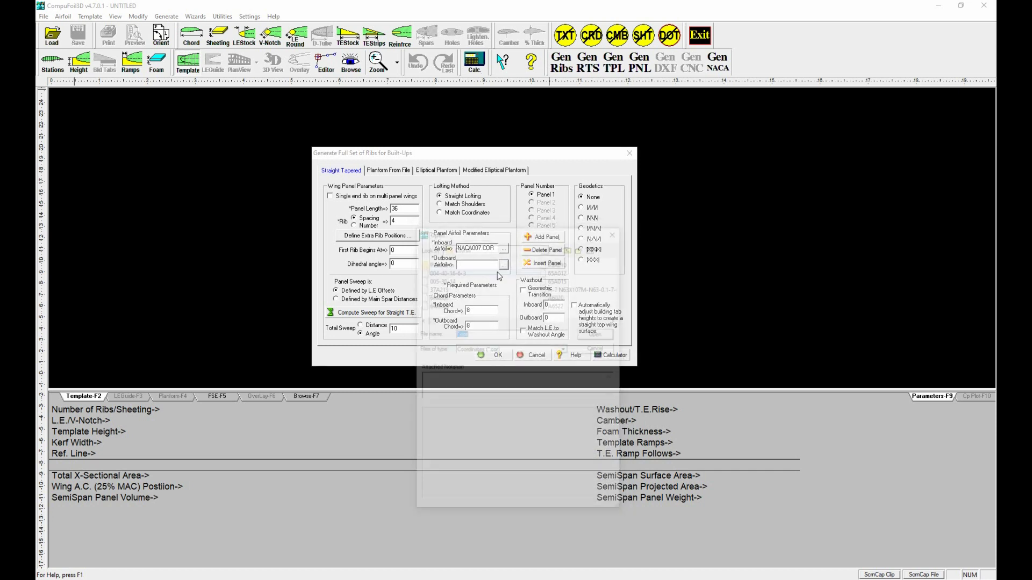
pyautogui.scroll(-5, 471, 307)
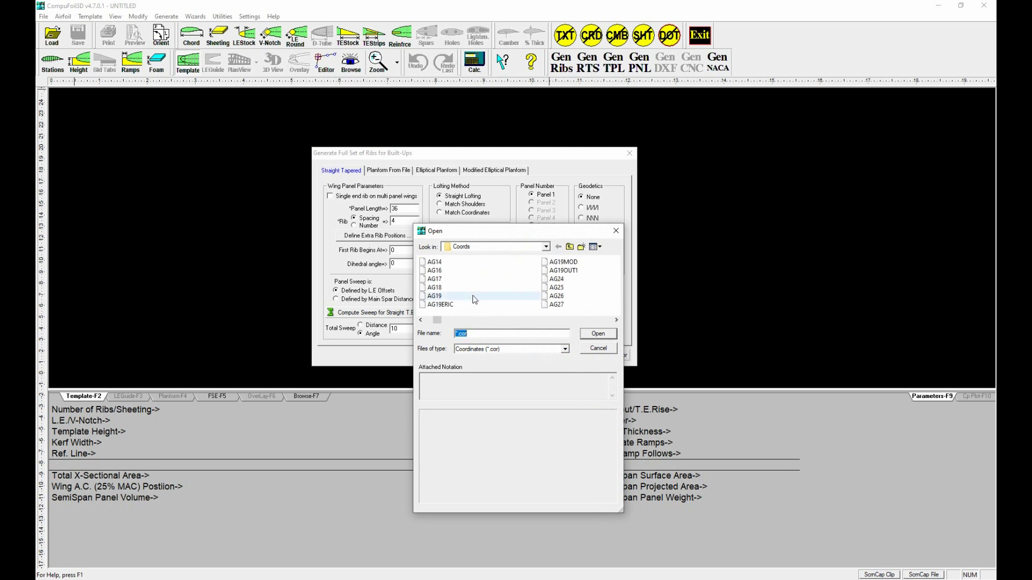
pyautogui.scroll(-6, 475, 301)
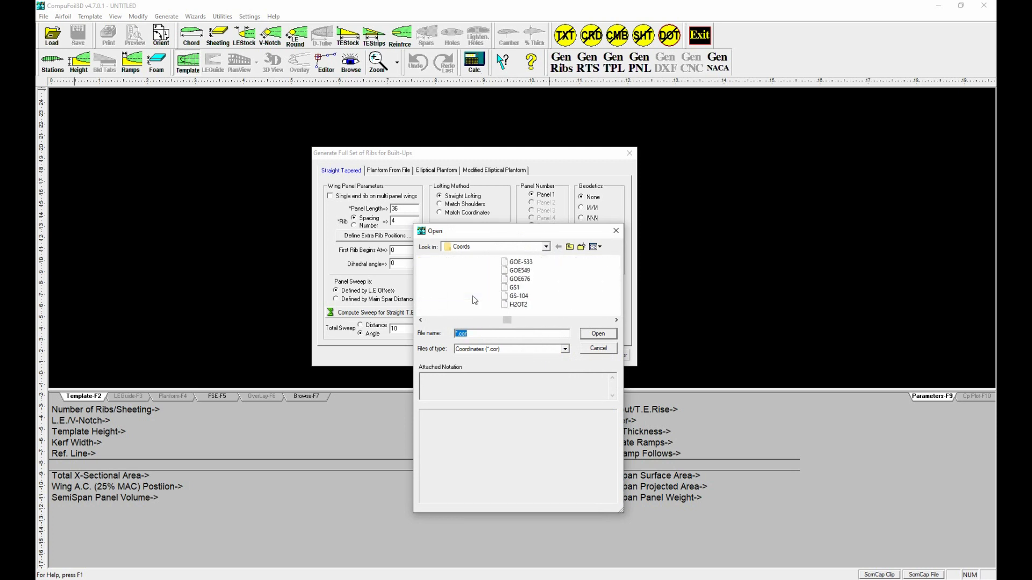
pyautogui.scroll(-4, 474, 299)
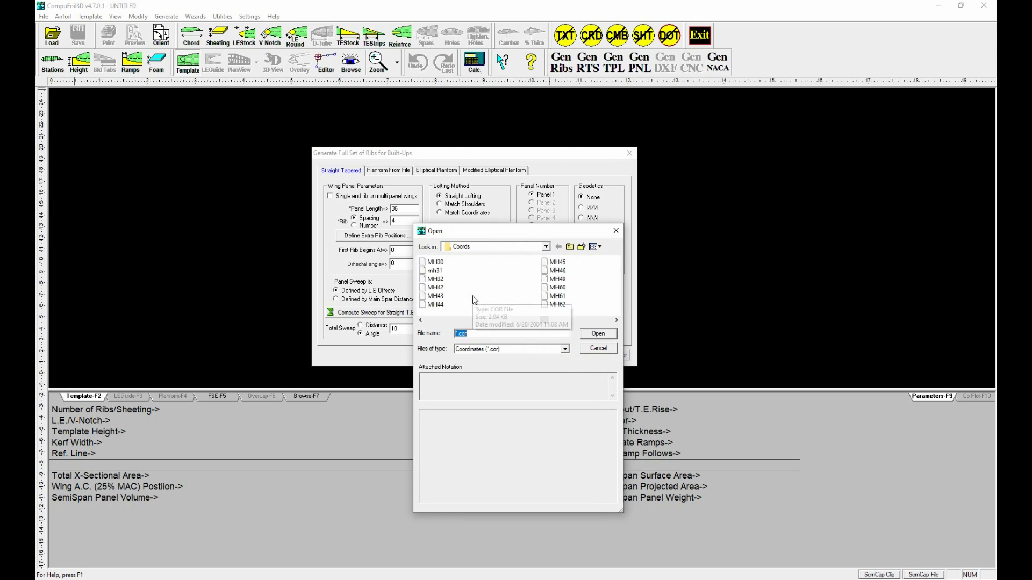
pyautogui.click(460, 279)
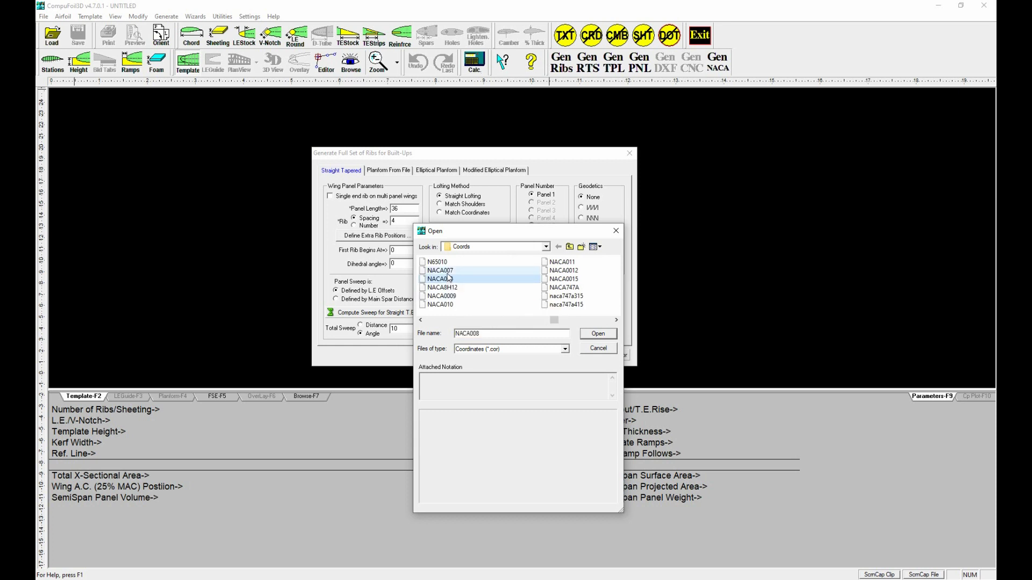
pyautogui.click(446, 270)
pyautogui.click(594, 336)
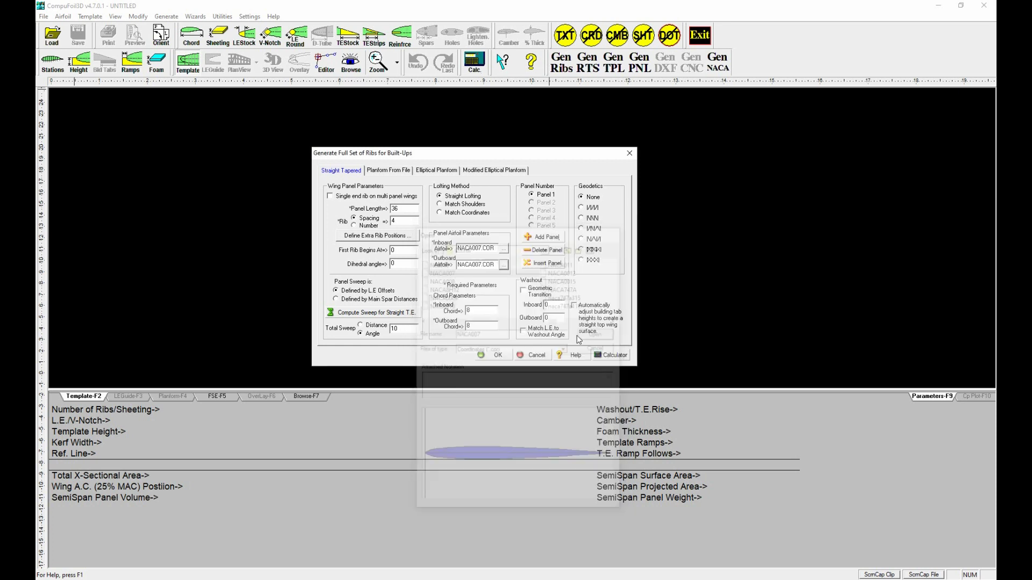
# Generate the straight tapered rib set and display its planform
pyautogui.click(497, 354)
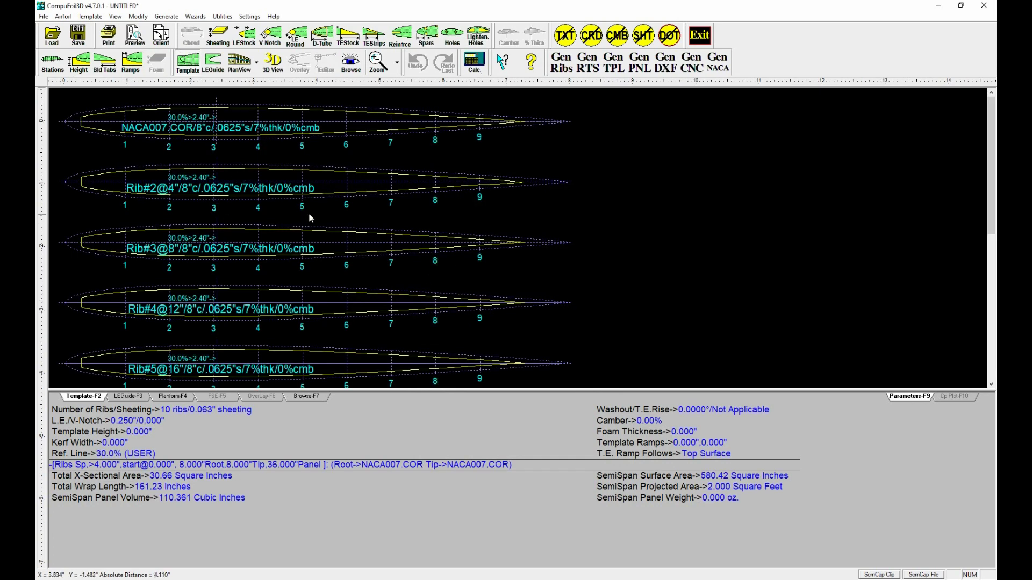
pyautogui.click(239, 61)
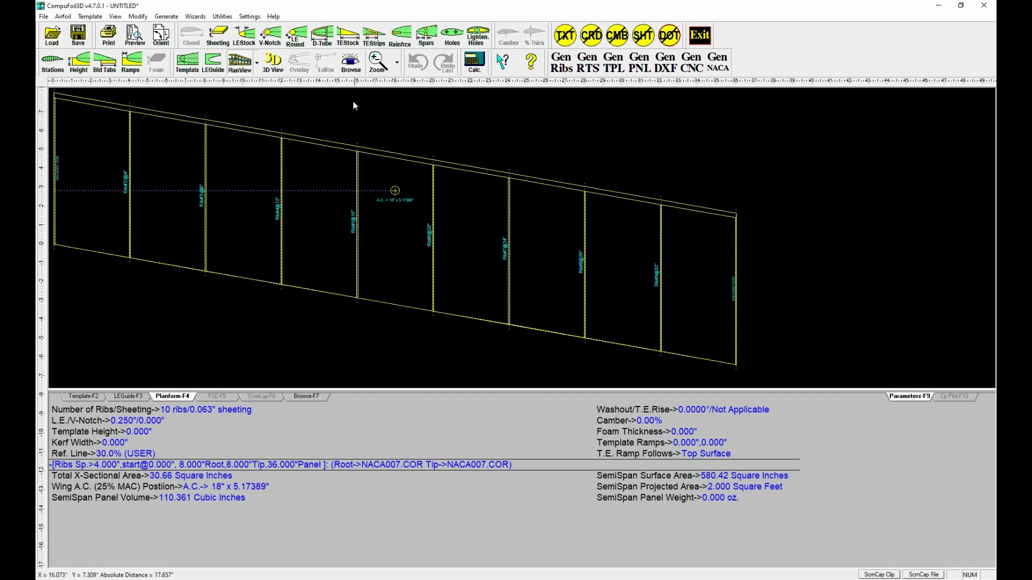
# Regenerate the rib set with an outboard chord of 4, and again with a total sweep angle of 2
pyautogui.click(561, 65)
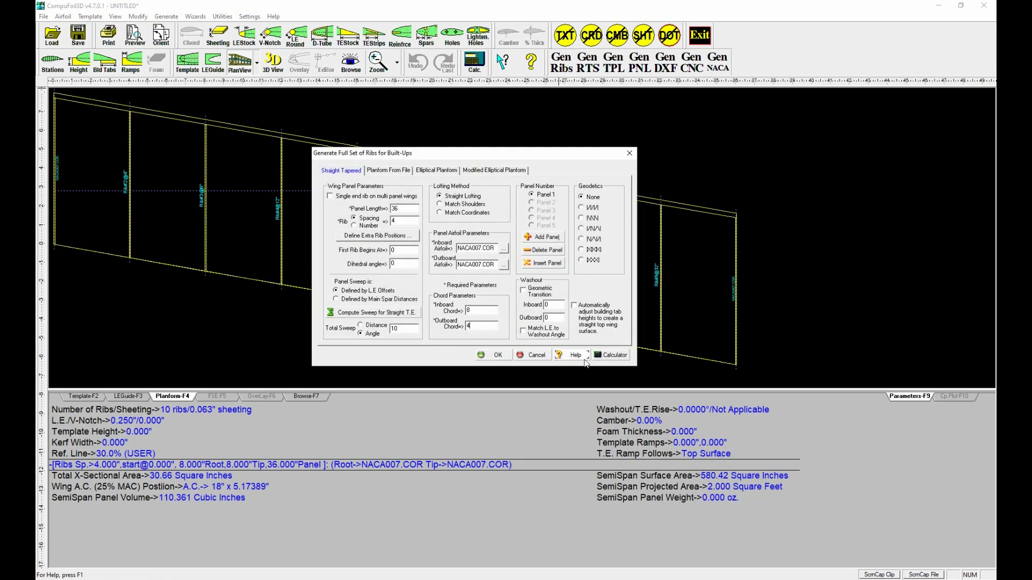
pyautogui.click(490, 356)
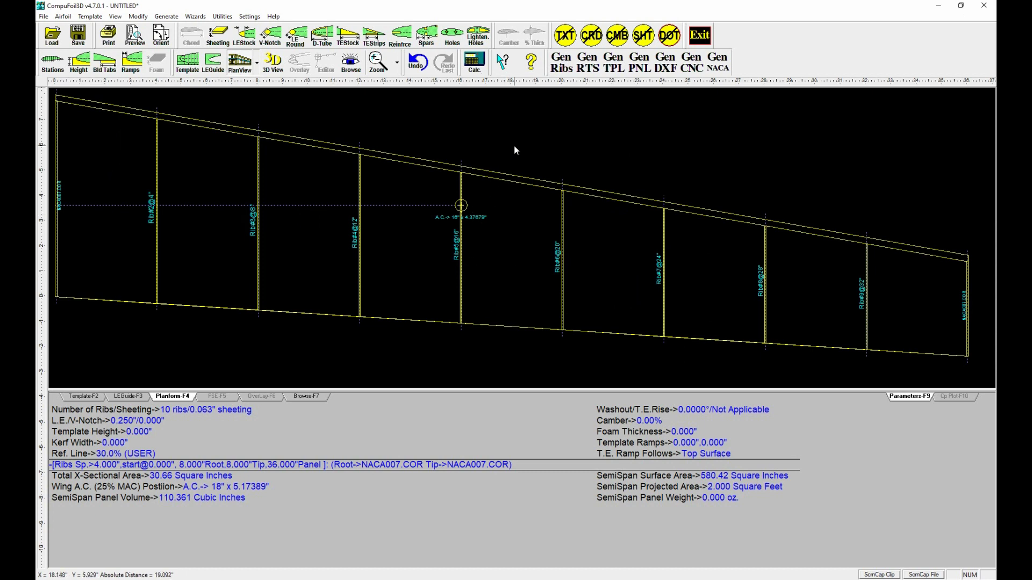
pyautogui.click(569, 70)
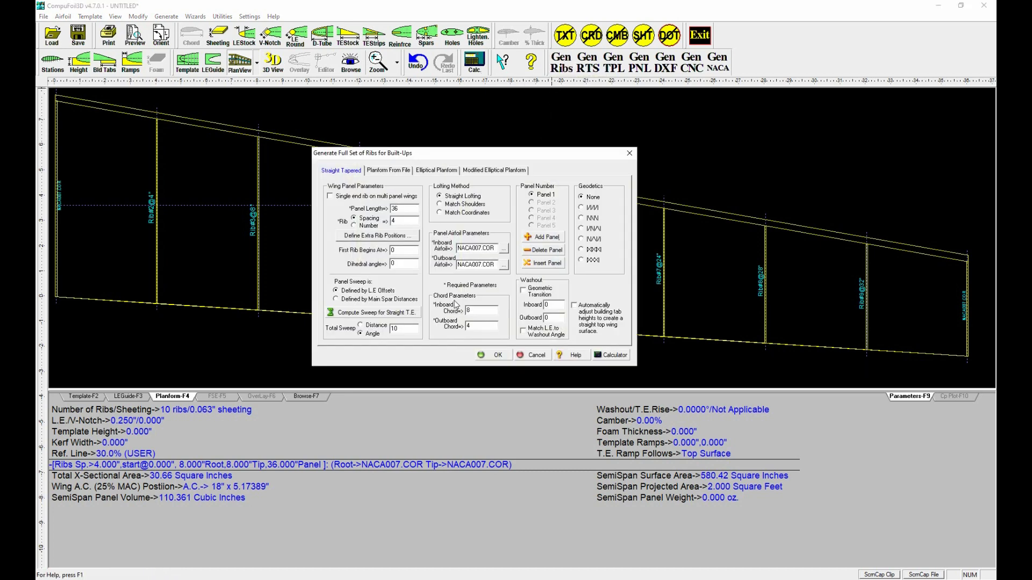
pyautogui.doubleClick(397, 330)
pyautogui.write('2')
pyautogui.click(486, 355)
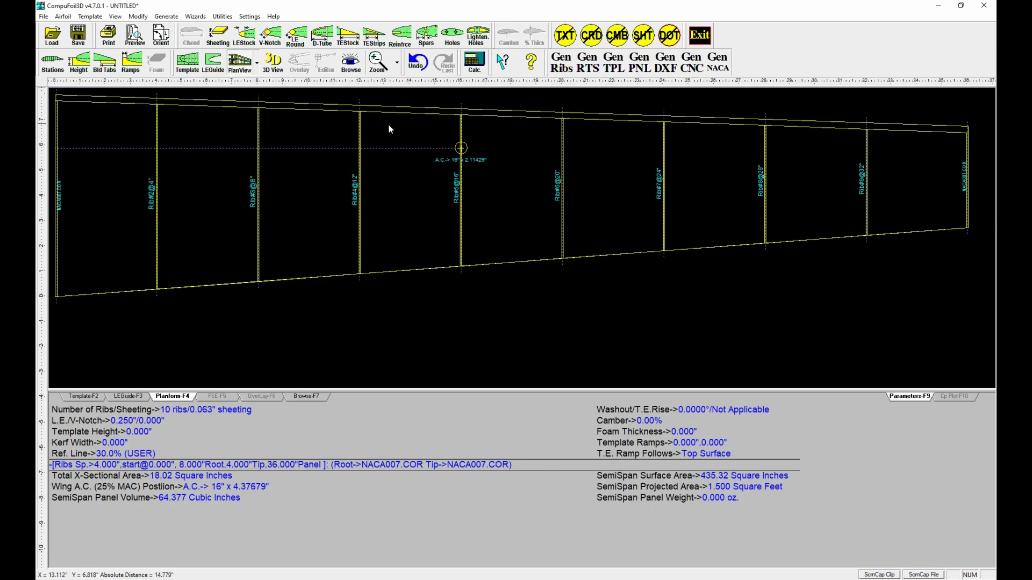
# Inspect the tapered wing's ribs and leading edge in the 3D view, and close that view
pyautogui.click(273, 62)
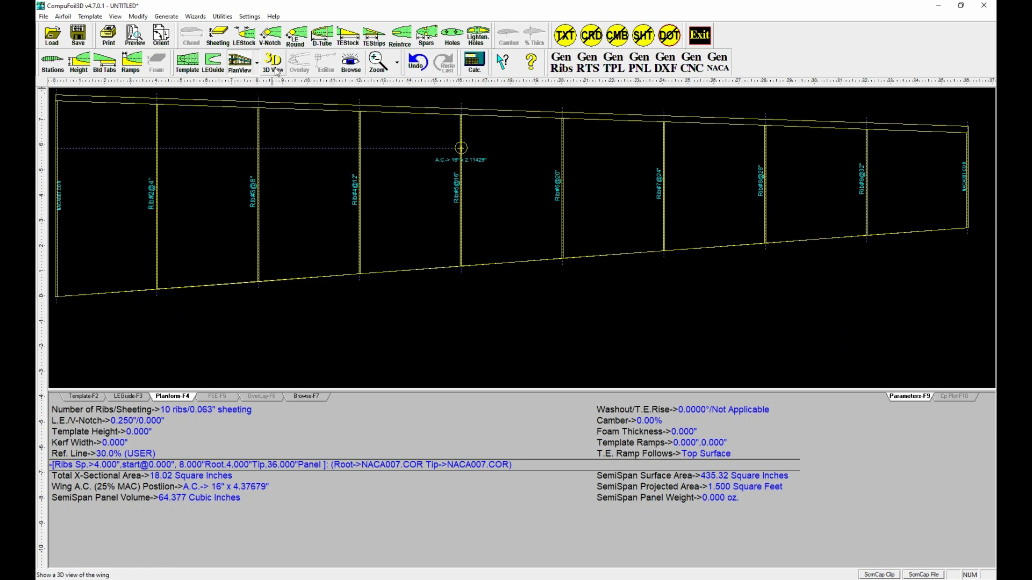
pyautogui.moveTo(355, 234)
pyautogui.mouseDown()
pyautogui.moveTo(313, 276)
pyautogui.moveTo(344, 251)
pyautogui.mouseUp()
pyautogui.scroll(5, 349, 236)
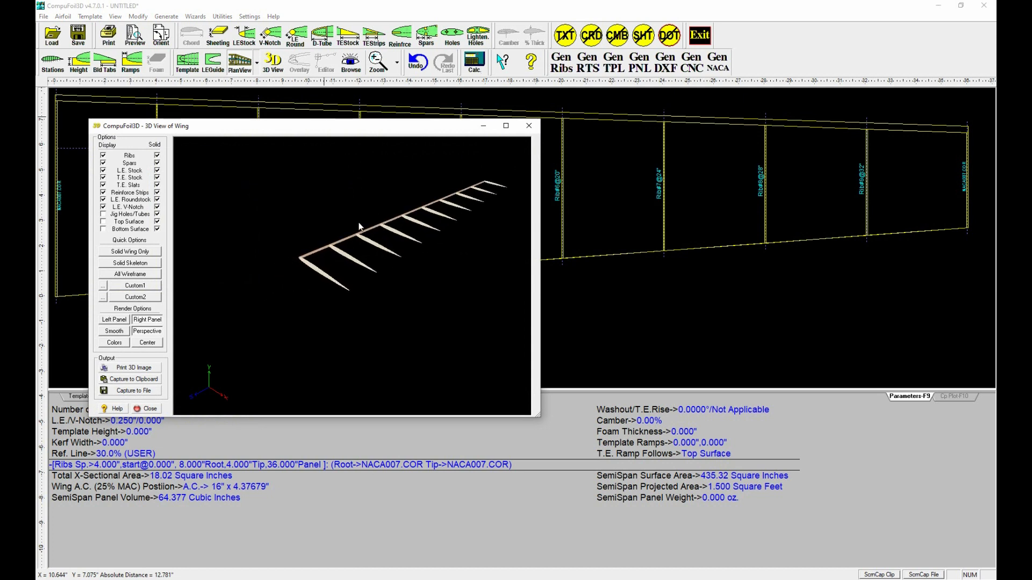
pyautogui.scroll(2, 473, 196)
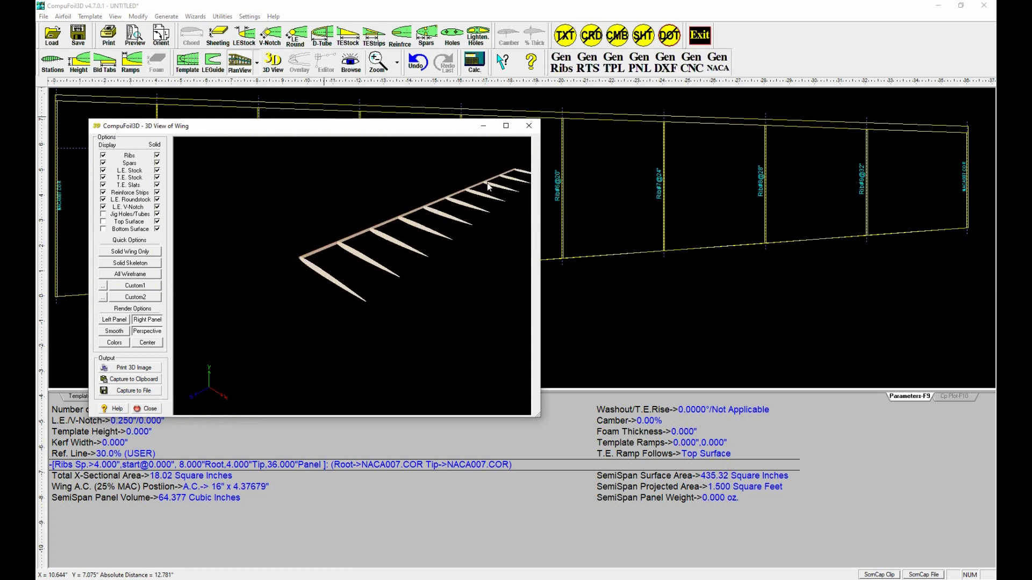
pyautogui.click(531, 129)
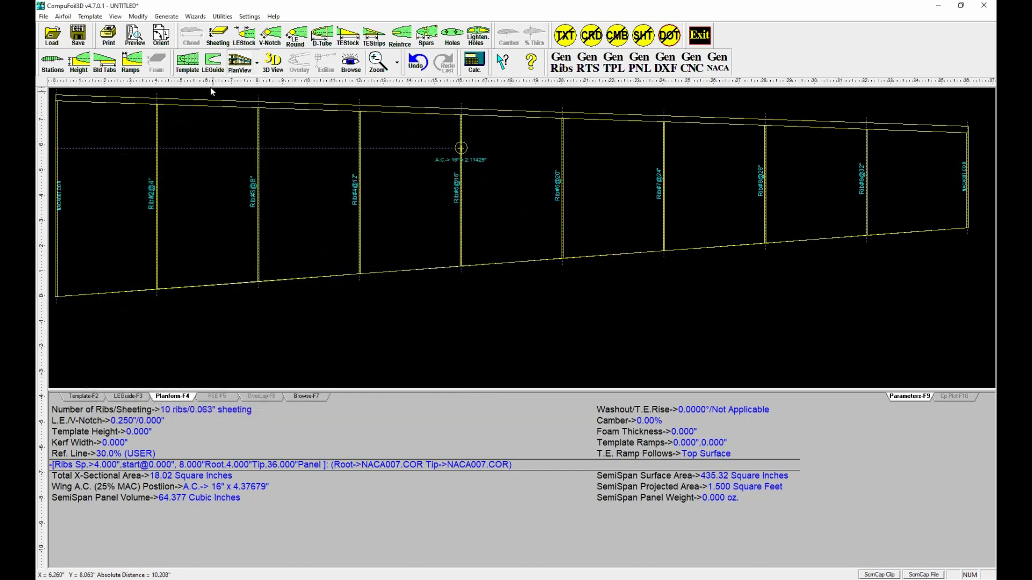
# Look through the tapered wing's rib templates, checking each rib's chord, thickness and camber
pyautogui.click(188, 62)
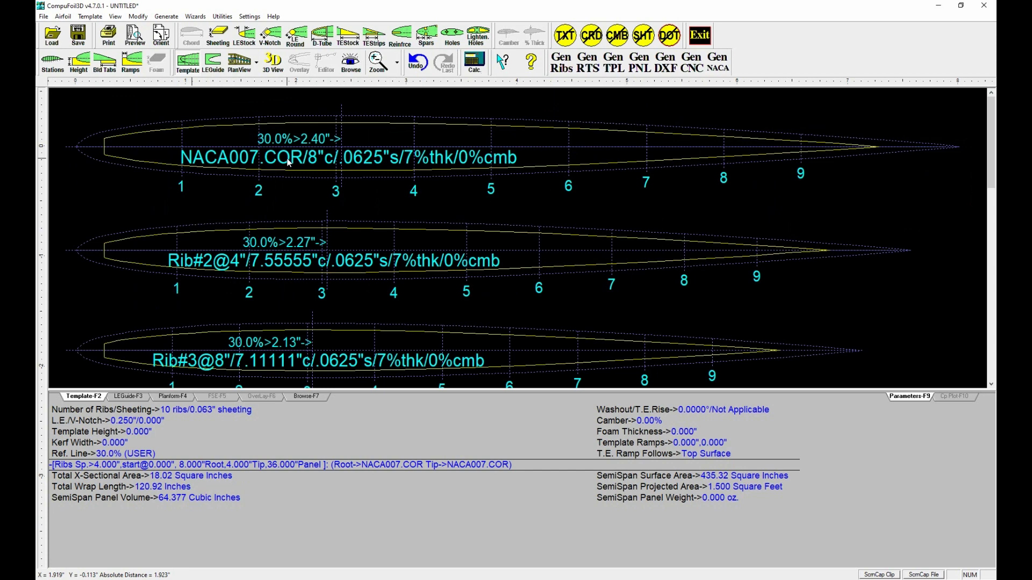
pyautogui.scroll(-4, 391, 191)
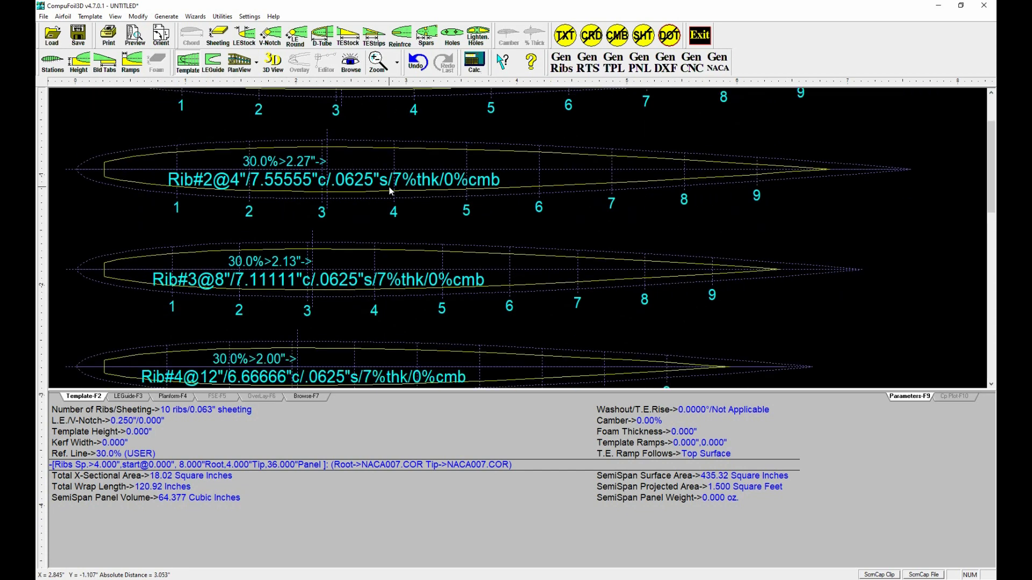
pyautogui.scroll(4, 391, 192)
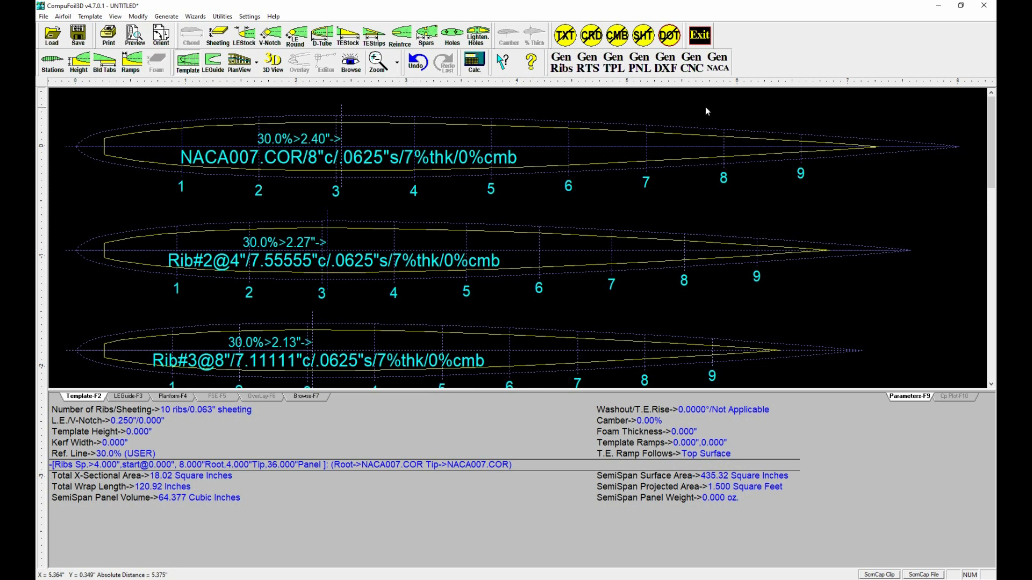
# Preview a four-digit NACA airfoil with 4% camber, 30% camber position and thickness 16 in the NACA generator
pyautogui.click(724, 69)
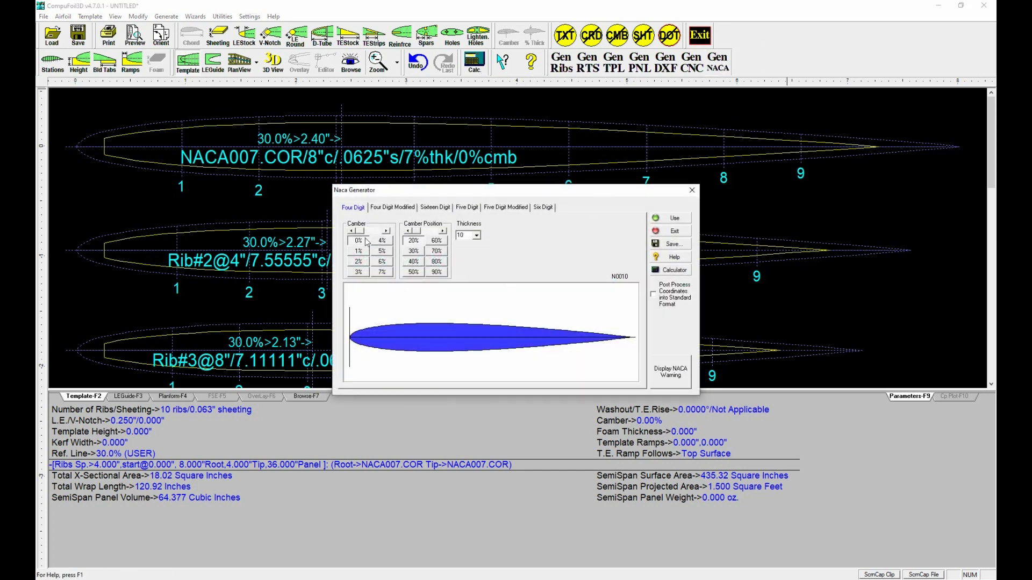
pyautogui.moveTo(363, 234); pyautogui.dragTo(423, 238)
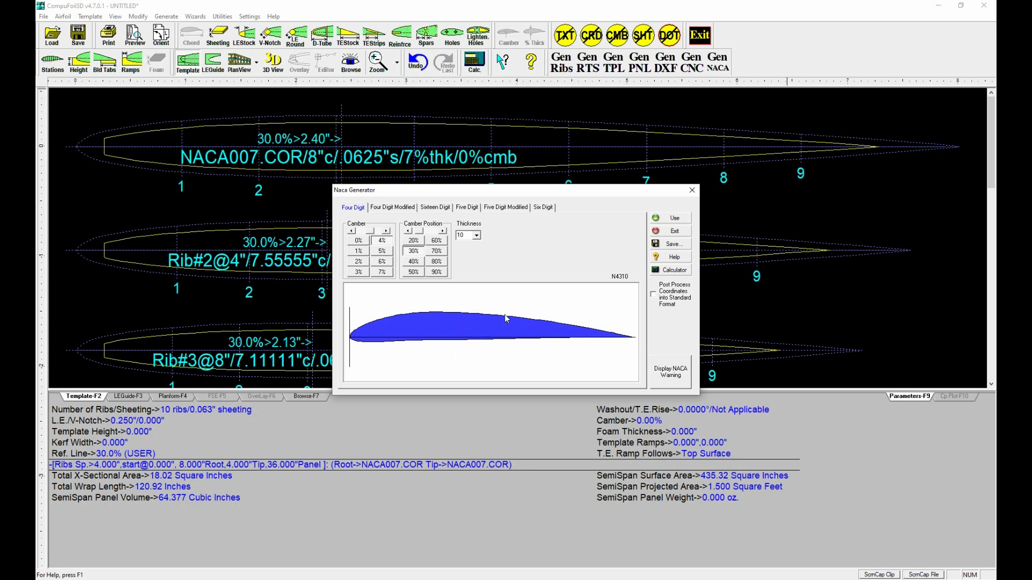
pyautogui.click(477, 235)
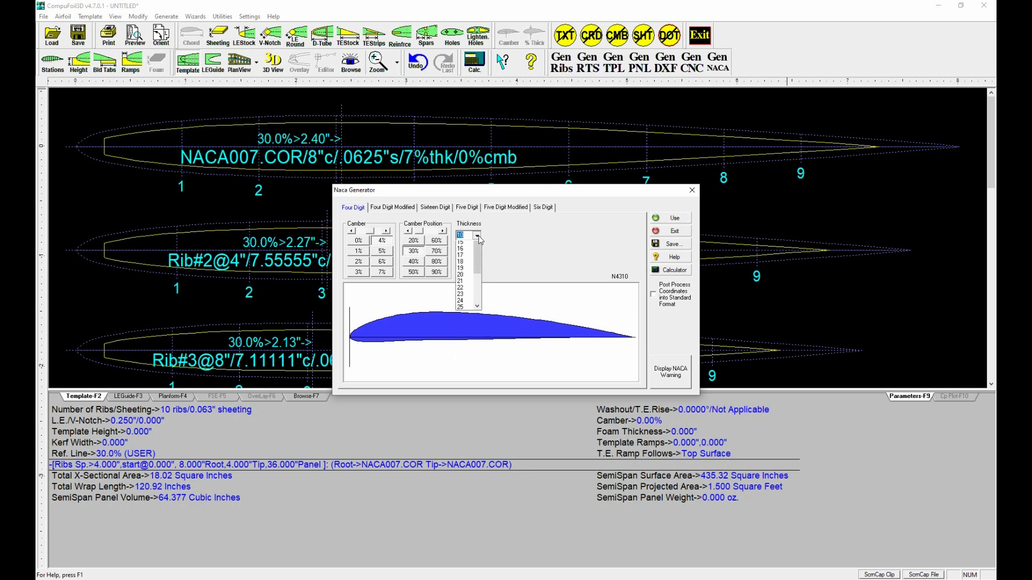
pyautogui.click(466, 284)
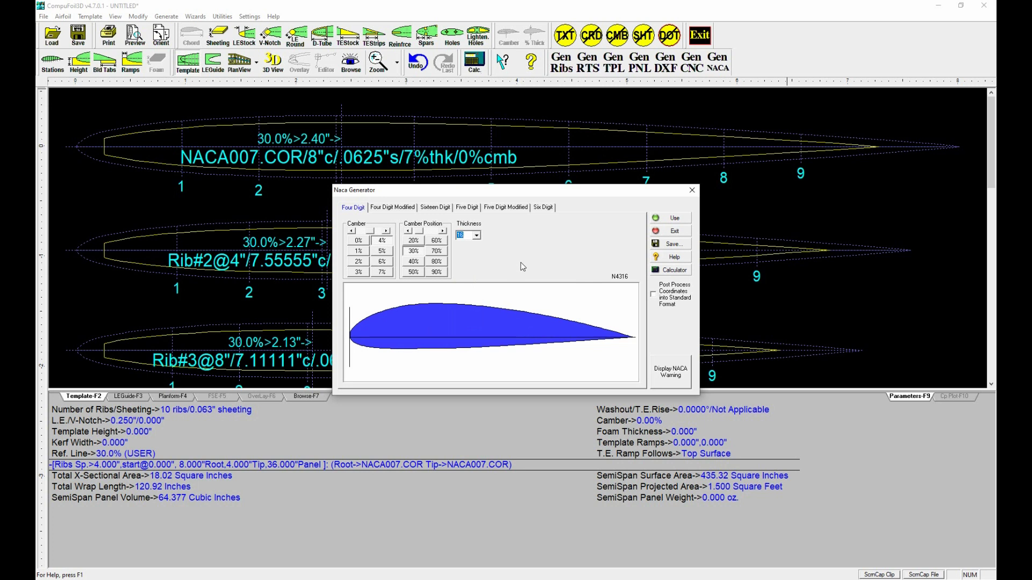
# Look at the generator's four-digit modified, sixteen-digit, five-digit and five-digit modified airfoil families
pyautogui.click(388, 209)
pyautogui.click(428, 211)
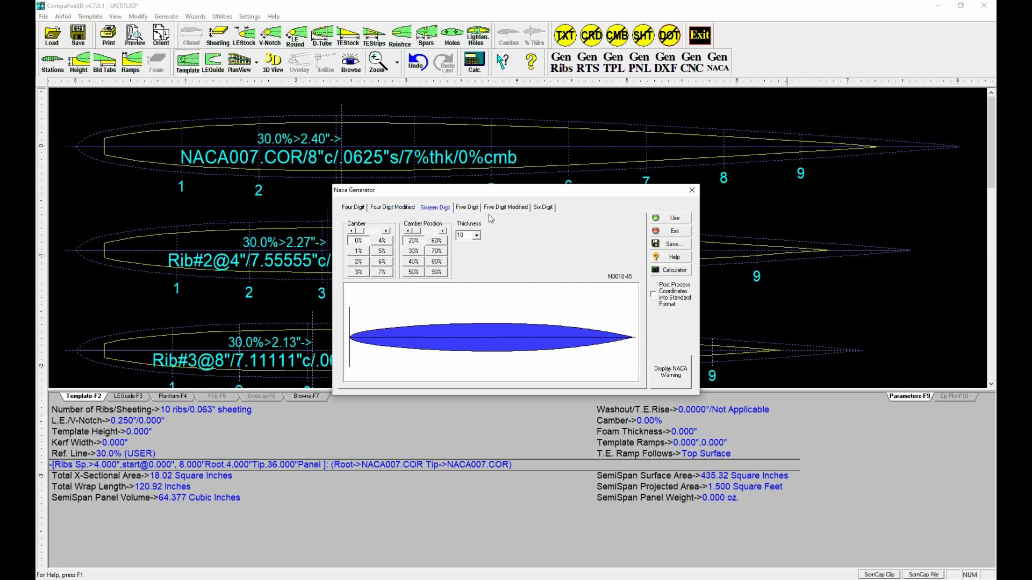
pyautogui.click(467, 207)
pyautogui.click(505, 207)
# Preview six-digit N63 airfoils with design lift coefficients of 0.2, 0.3, 0.4 and 0.6, and close the NACA generator without using one
pyautogui.click(542, 207)
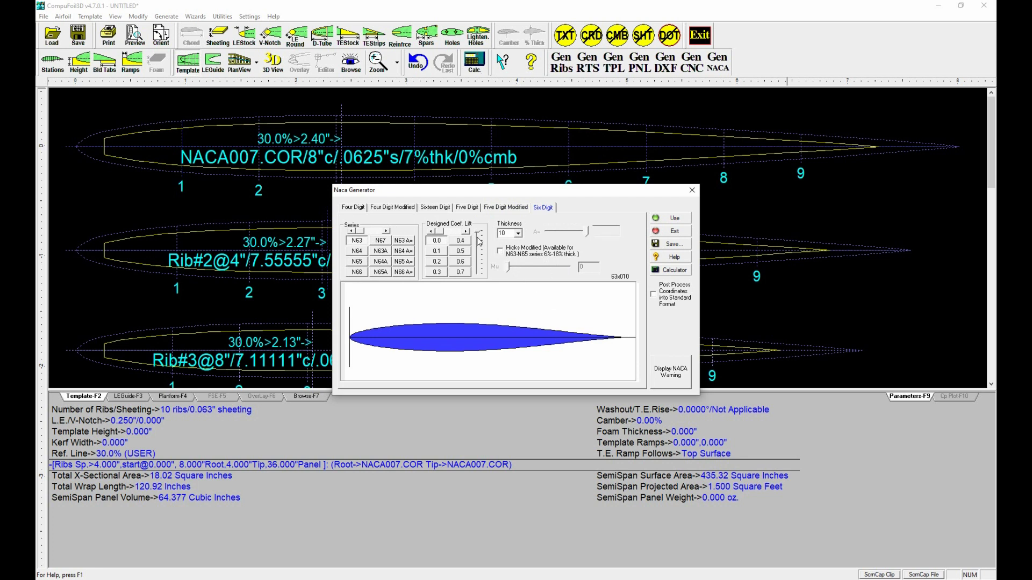
pyautogui.click(437, 262)
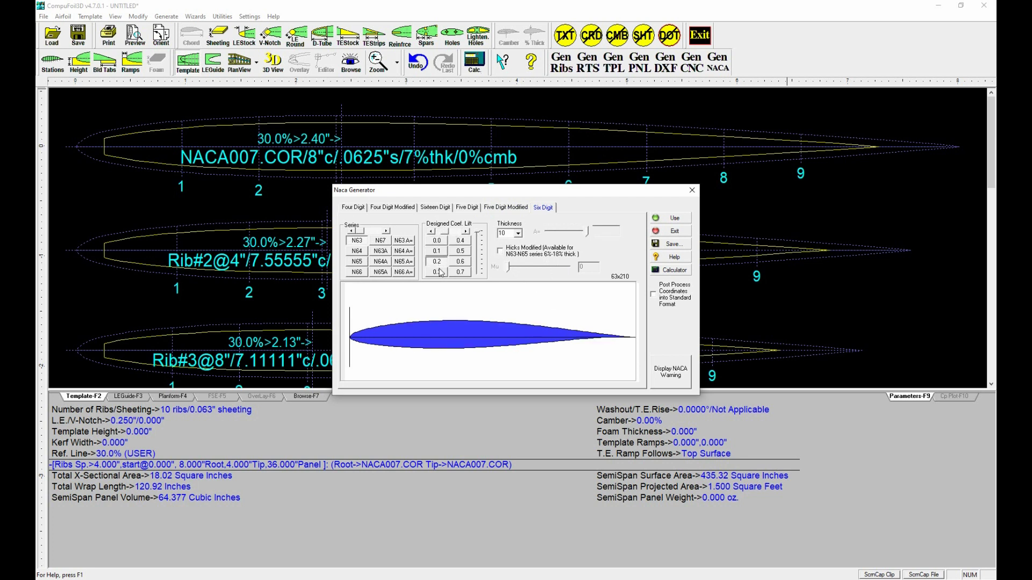
pyautogui.click(438, 272)
pyautogui.click(460, 241)
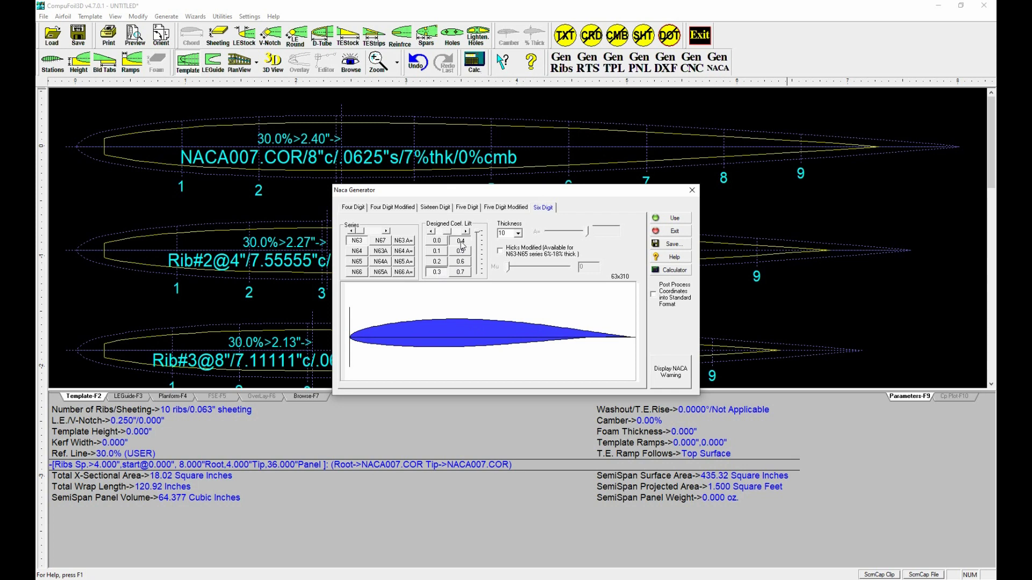
pyautogui.click(460, 261)
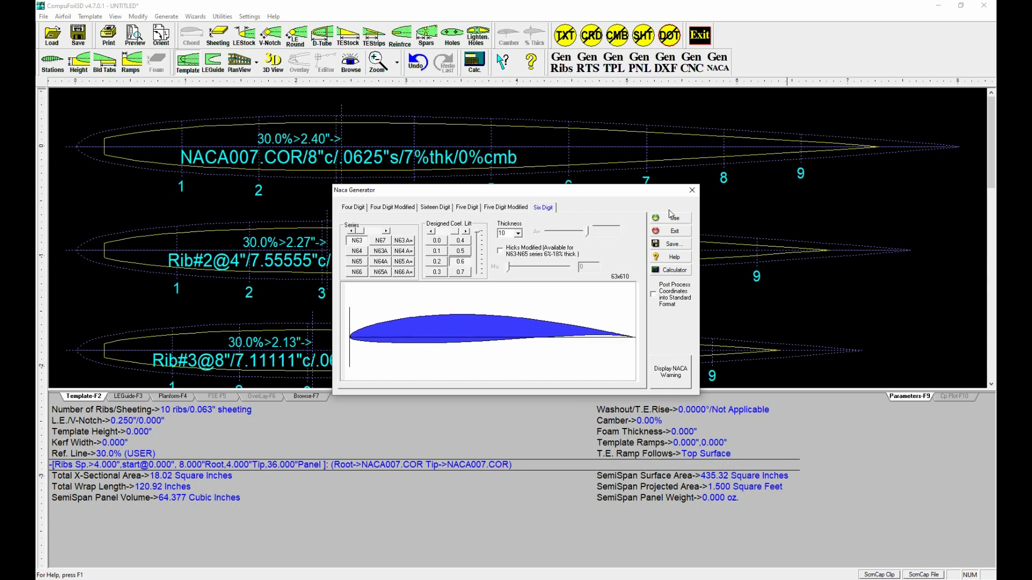
pyautogui.click(693, 191)
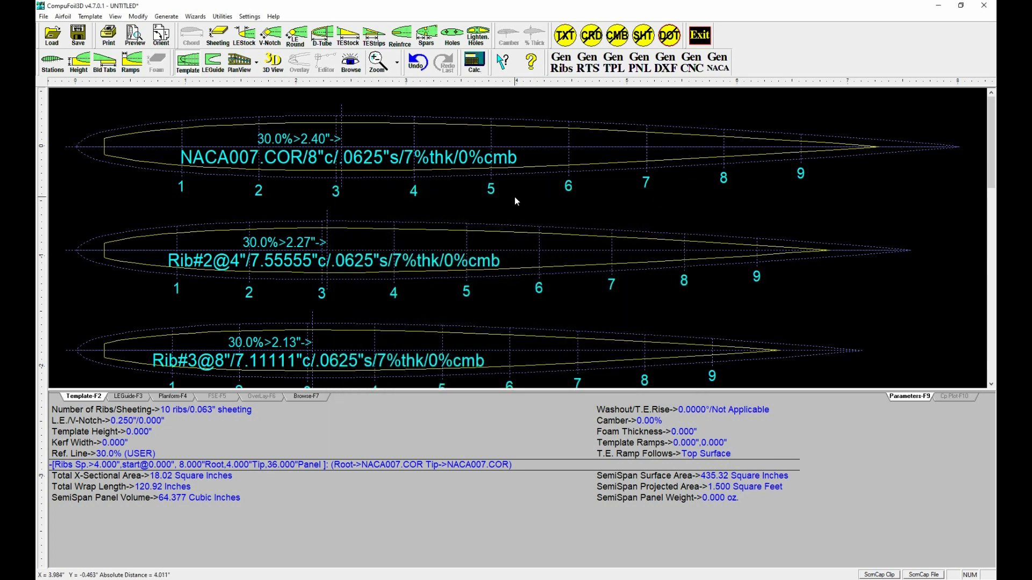